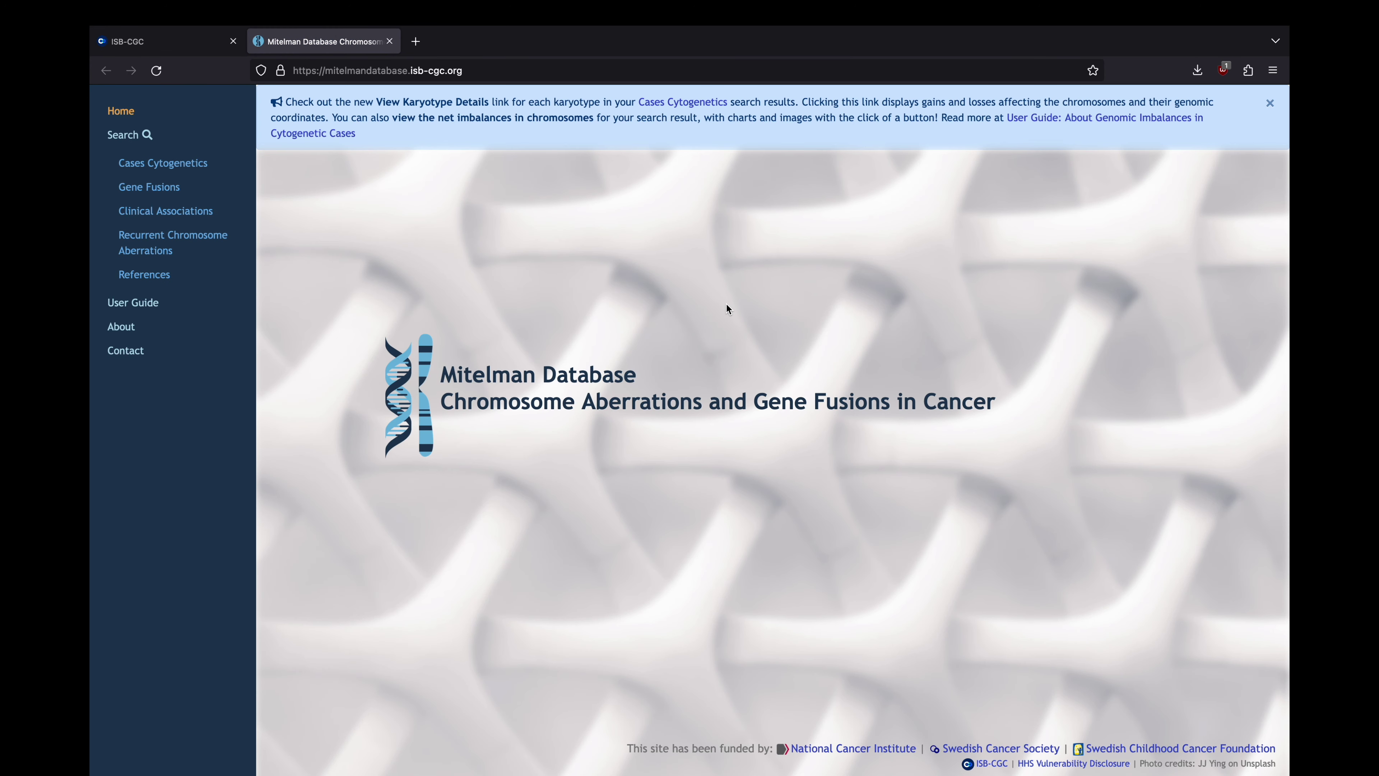
- Open the Cases Cytogenetics search form in the Mitelman Database
left_click(202, 166)
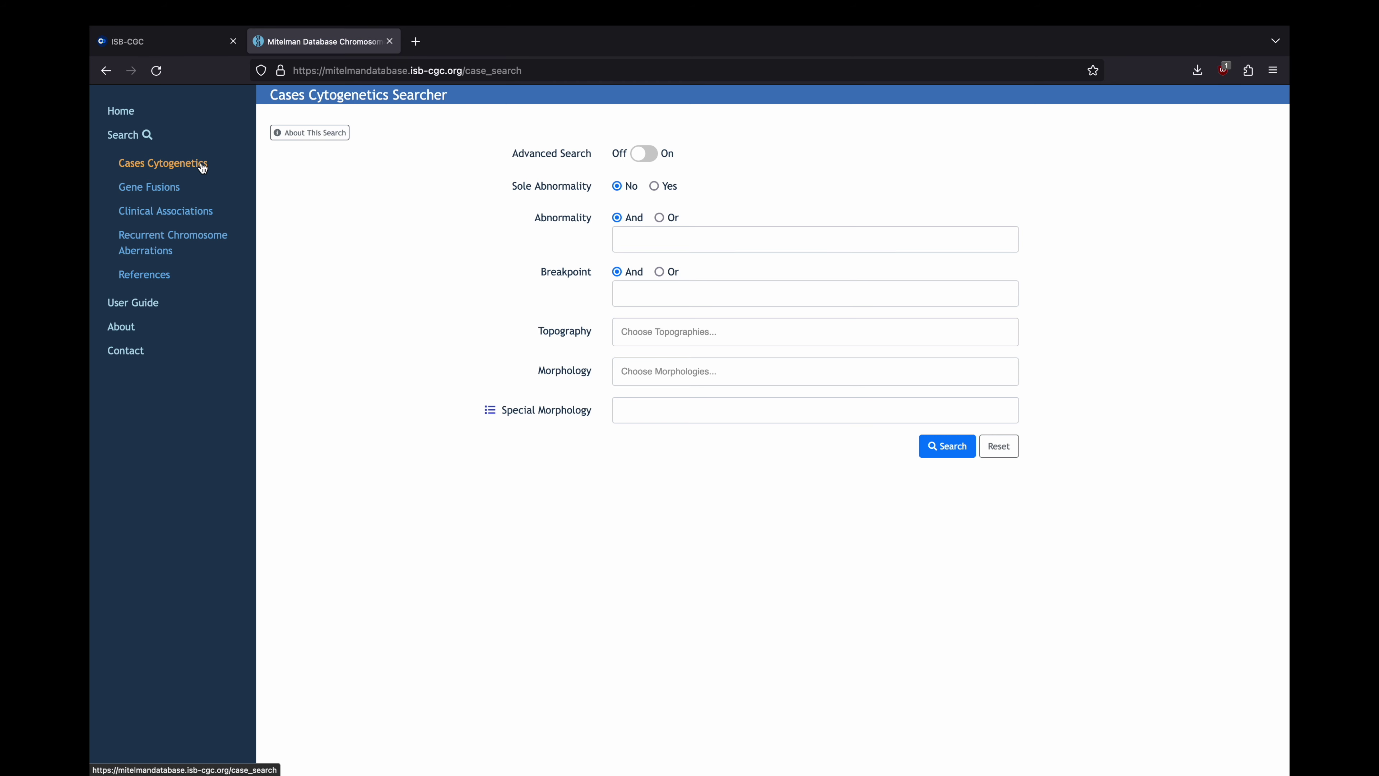
- Switch to the Mitelman Database's Gene Fusions searcher
left_click(175, 193)
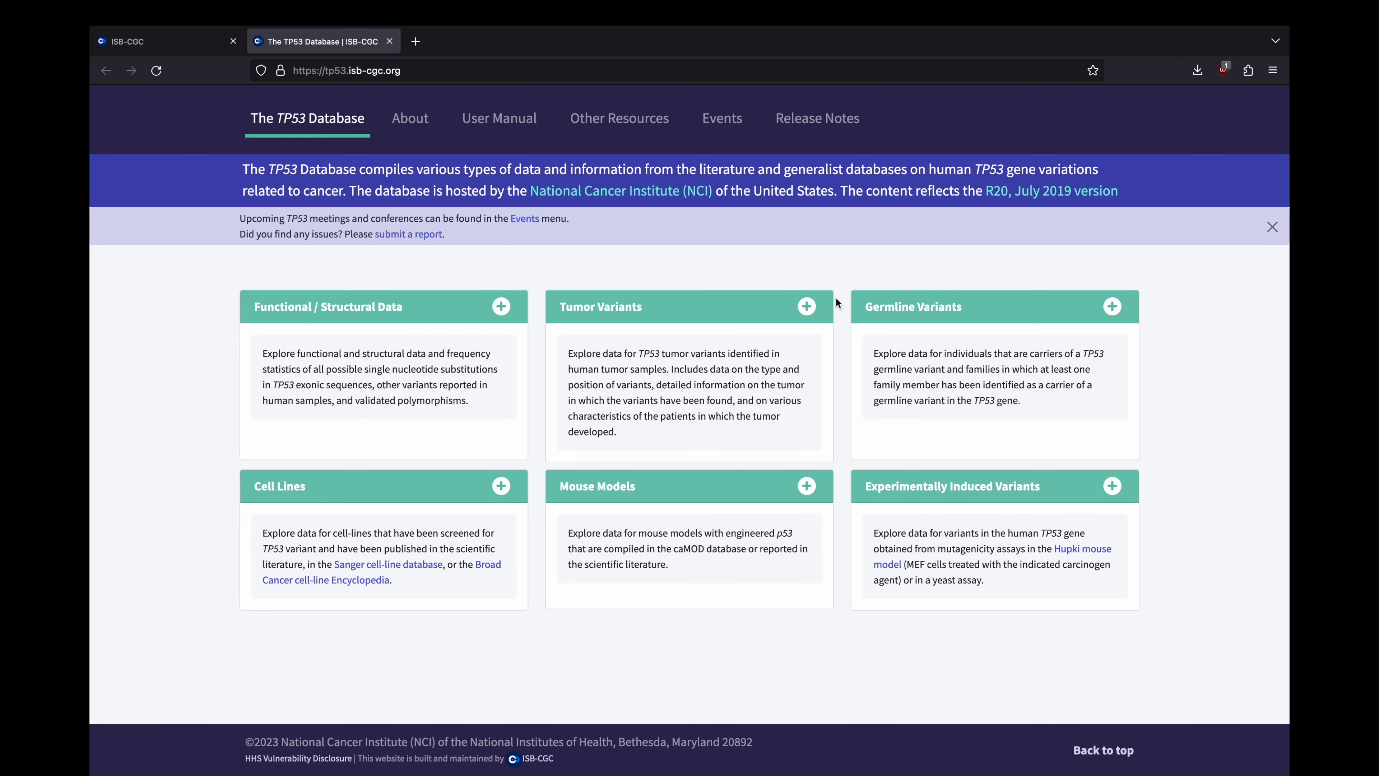
- Expand the Functional / Structural Data and Tumor Variants cards on the TP53 Database page
left_click(501, 307)
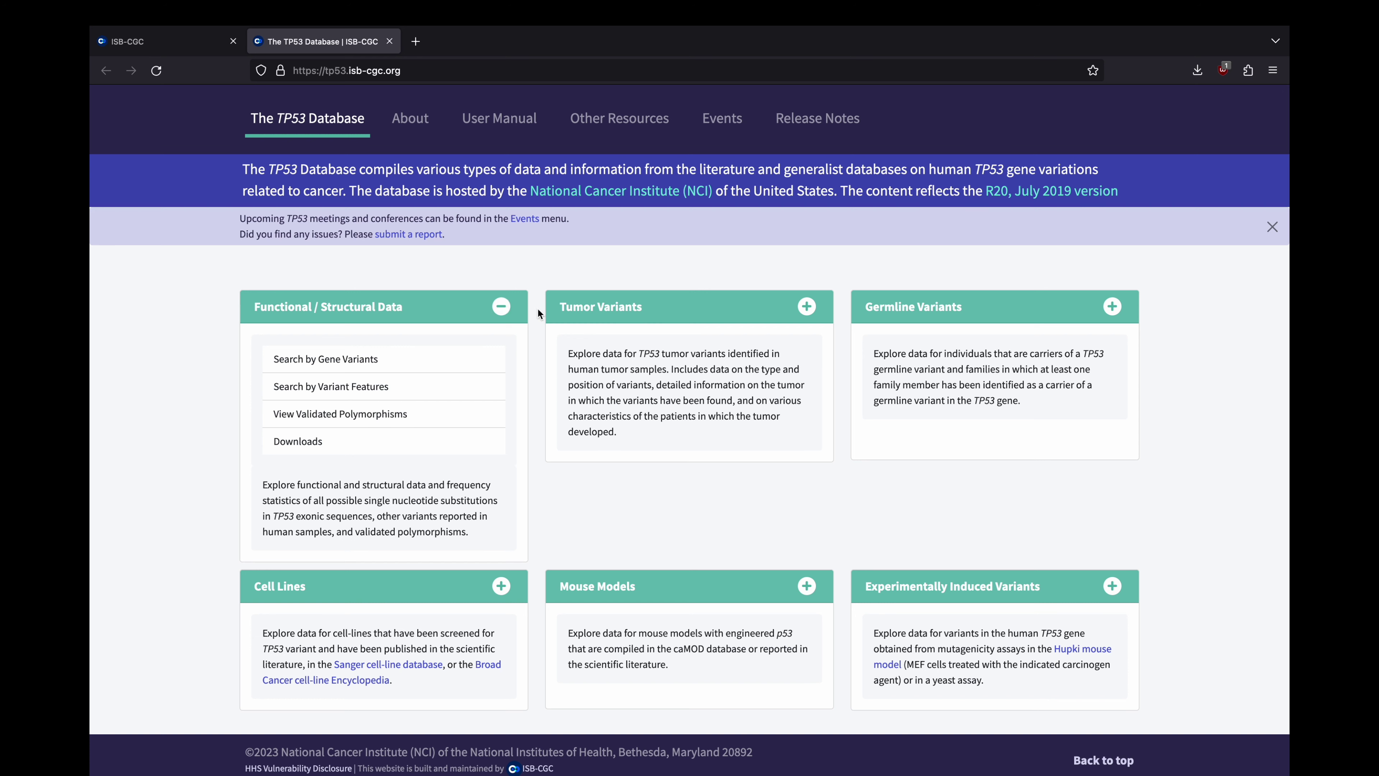
left_click(806, 308)
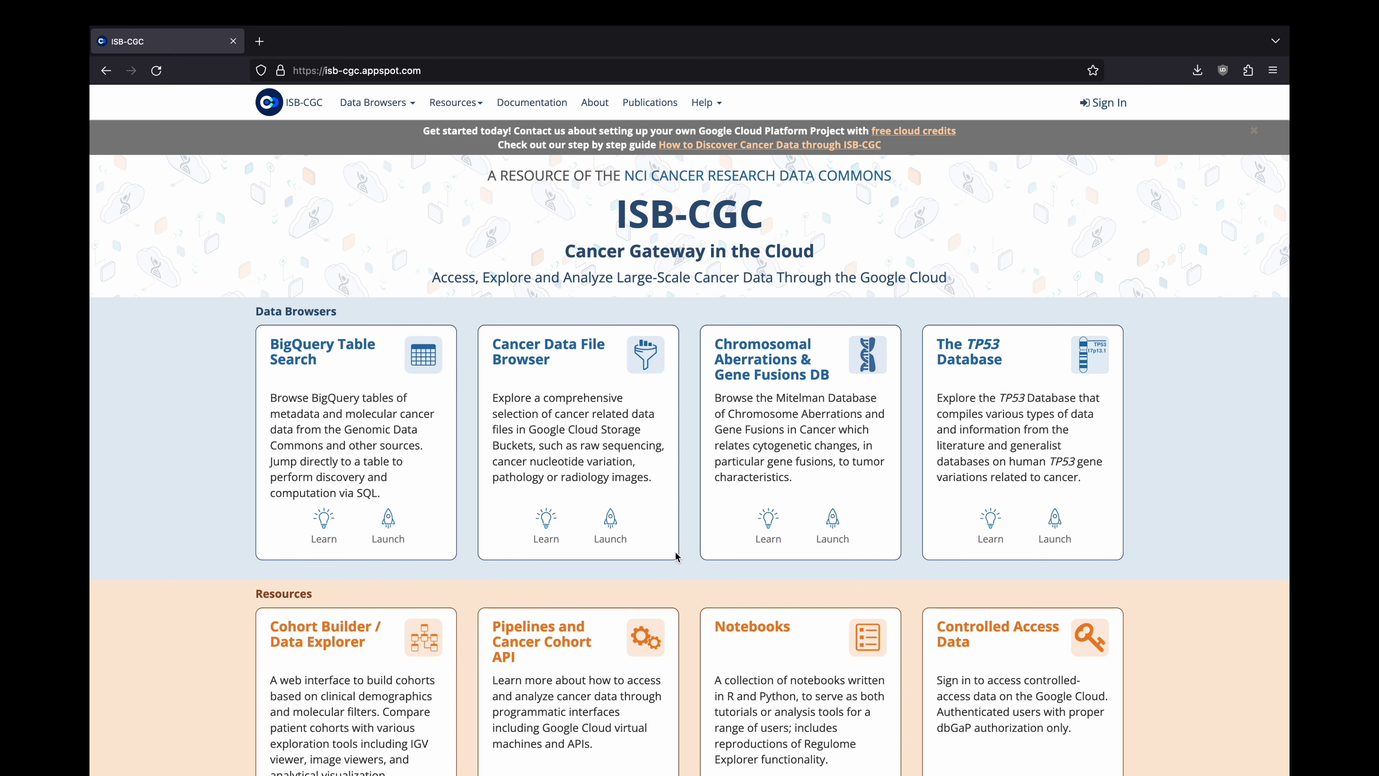
- Open the Cancer Data File Browser and expand the LUAD-100 phosphoproteome table's details
left_click(549, 368)
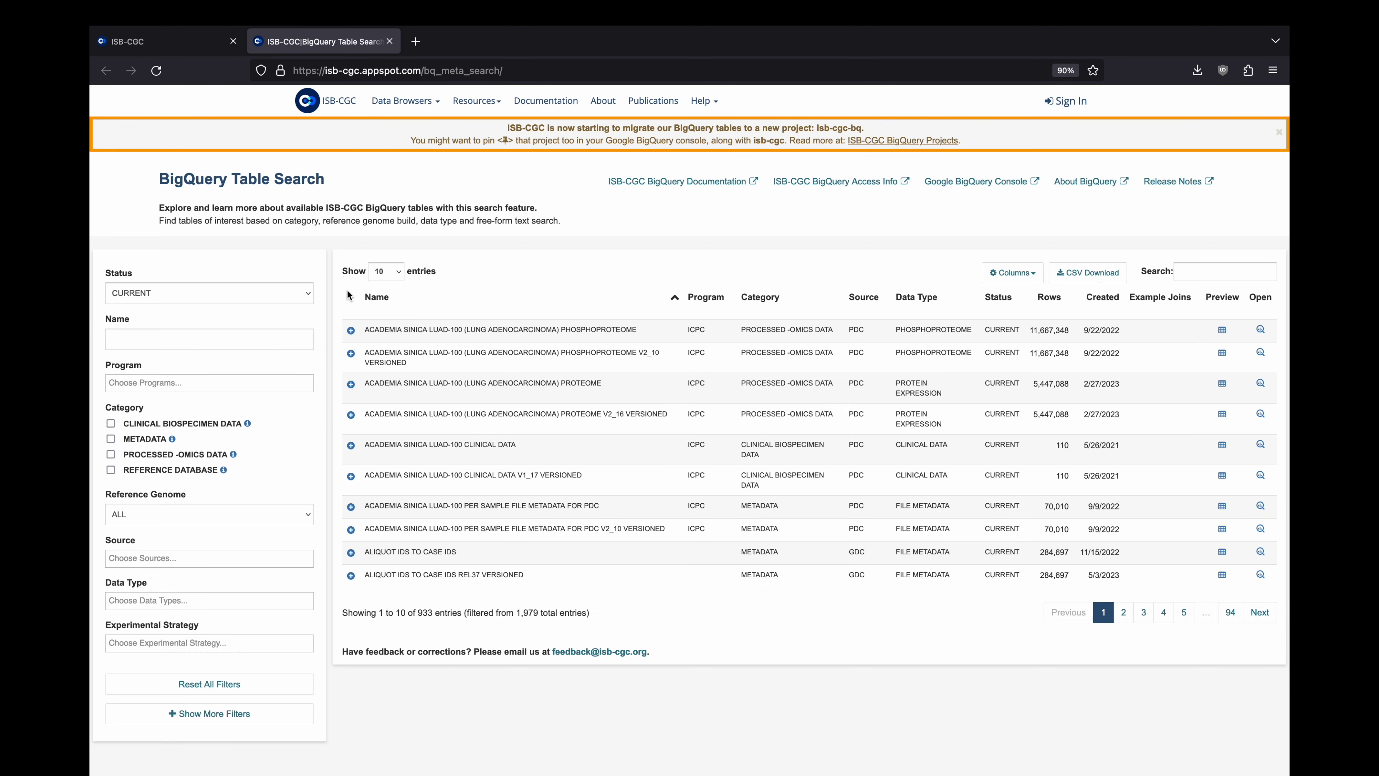
left_click(351, 331)
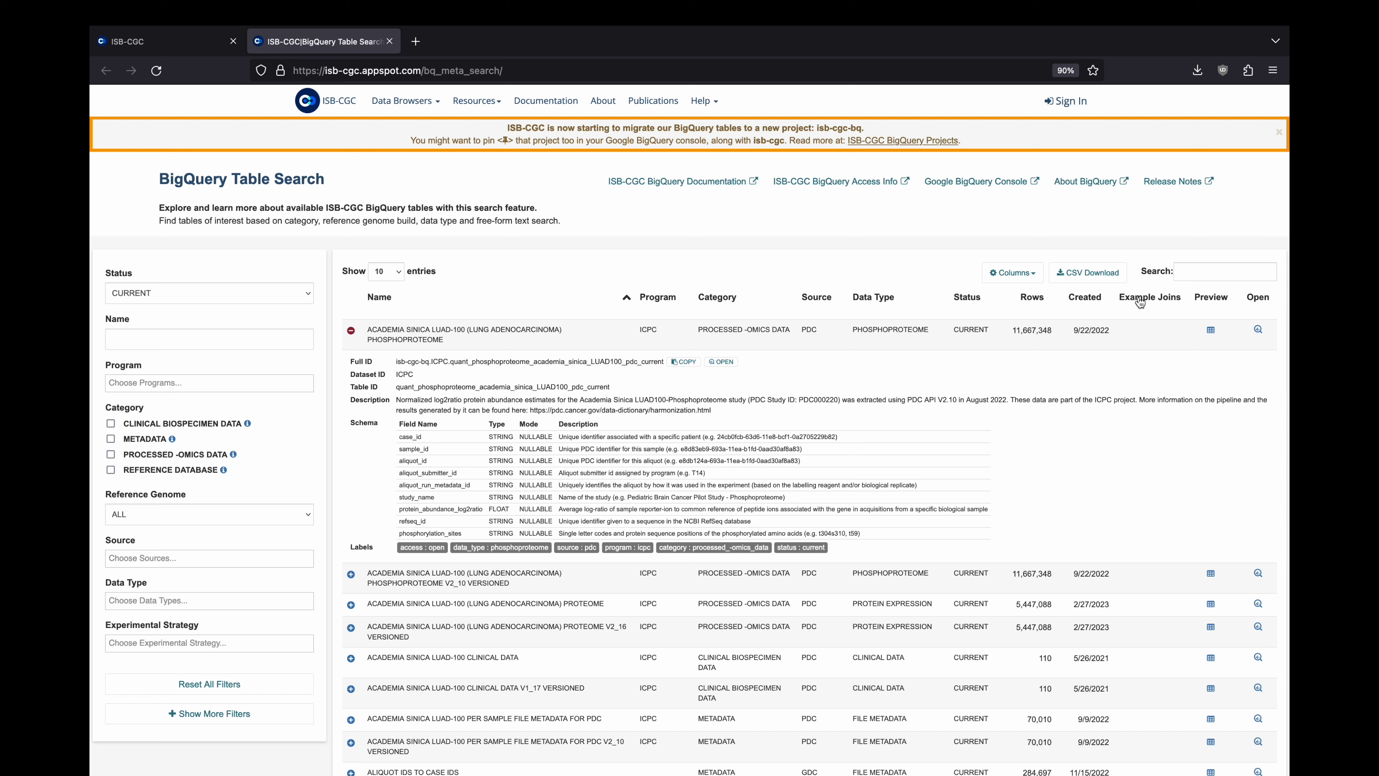
- Preview the phosphoproteome table's sample rows, review the Program and Data Type filters, and search 'brc'
left_click(1210, 331)
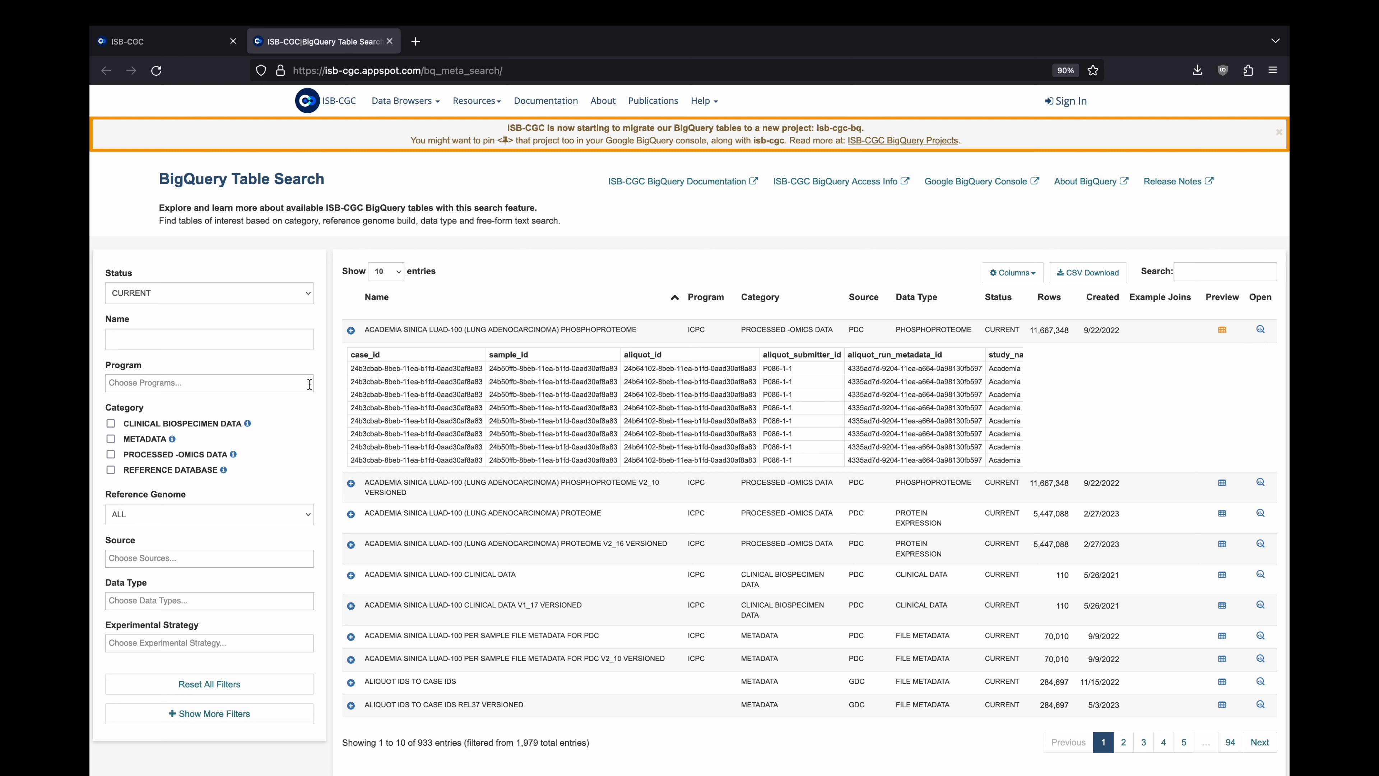
left_click(257, 384)
scroll(234, 475, "down", 3)
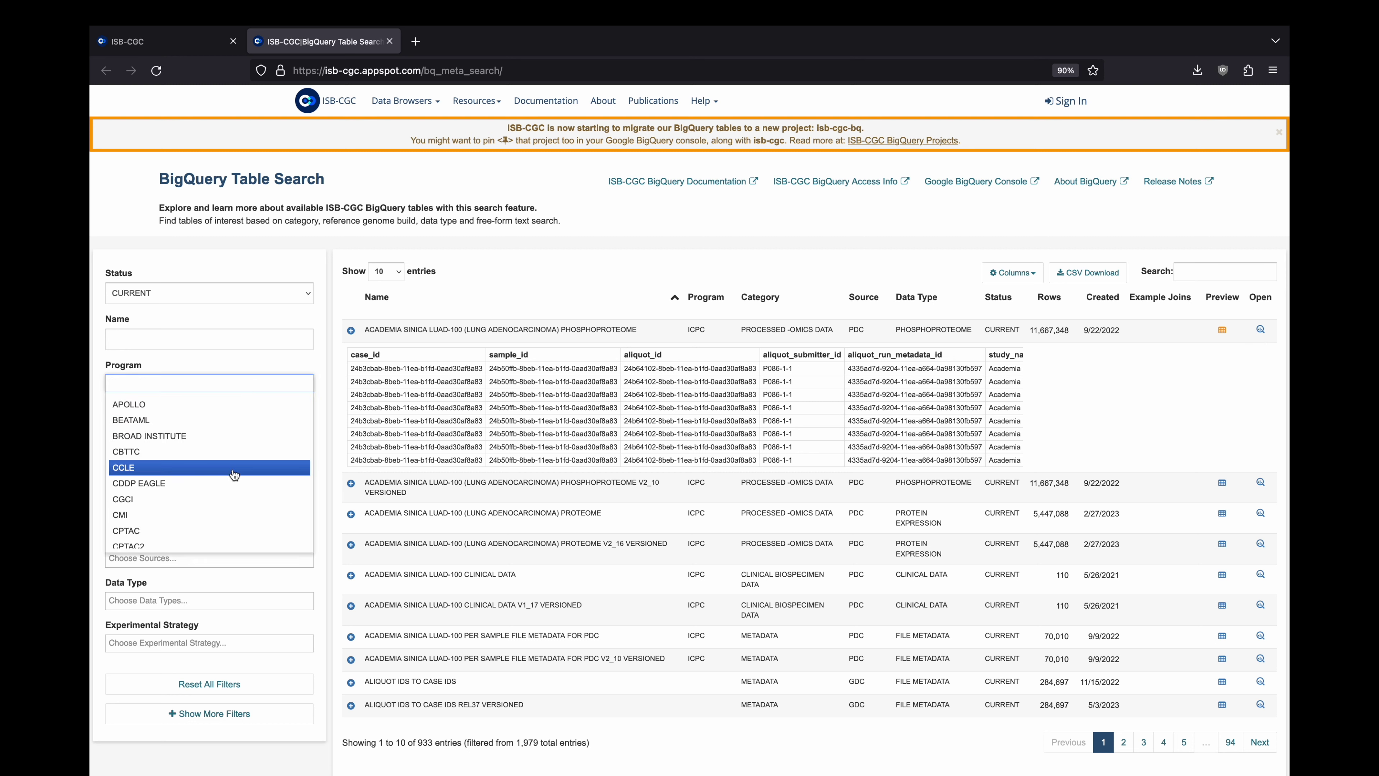
left_click(201, 599)
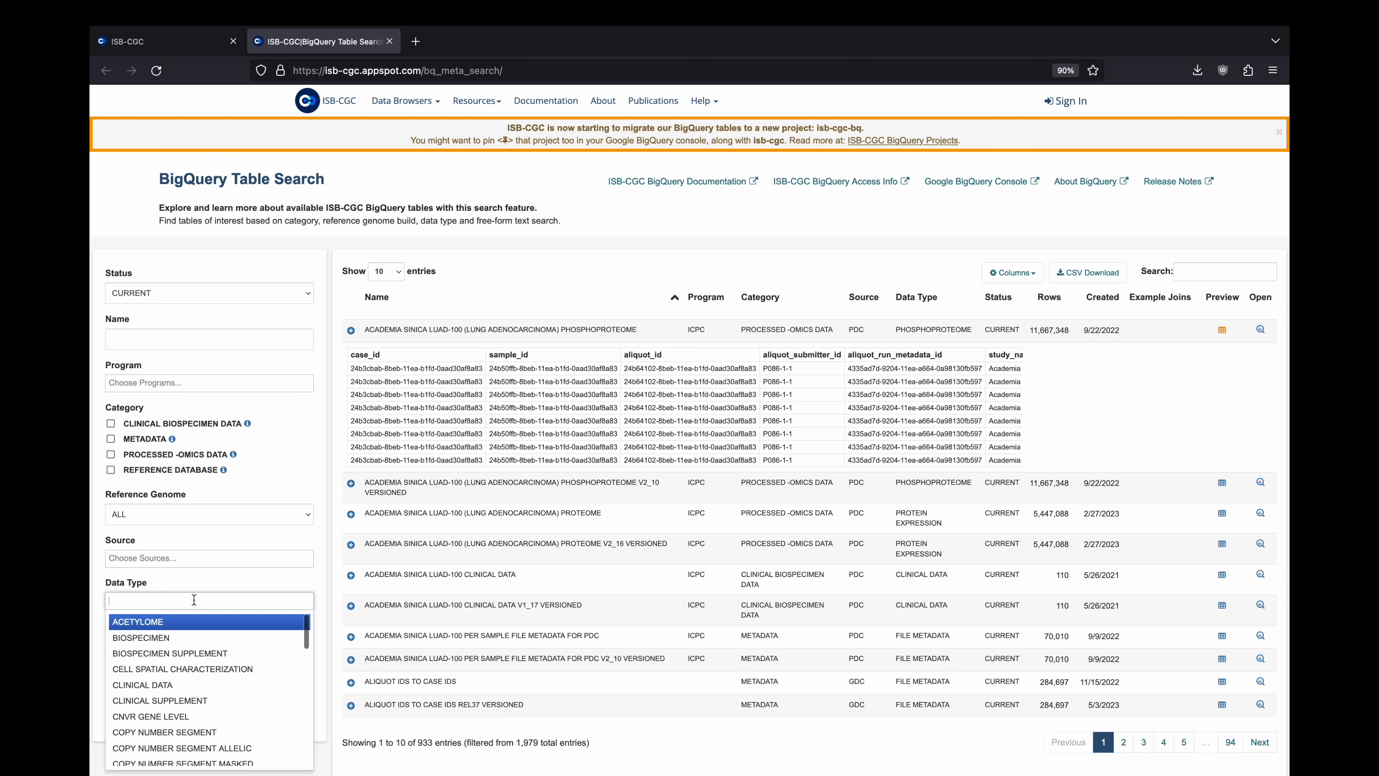
scroll(193, 648, "down", 4)
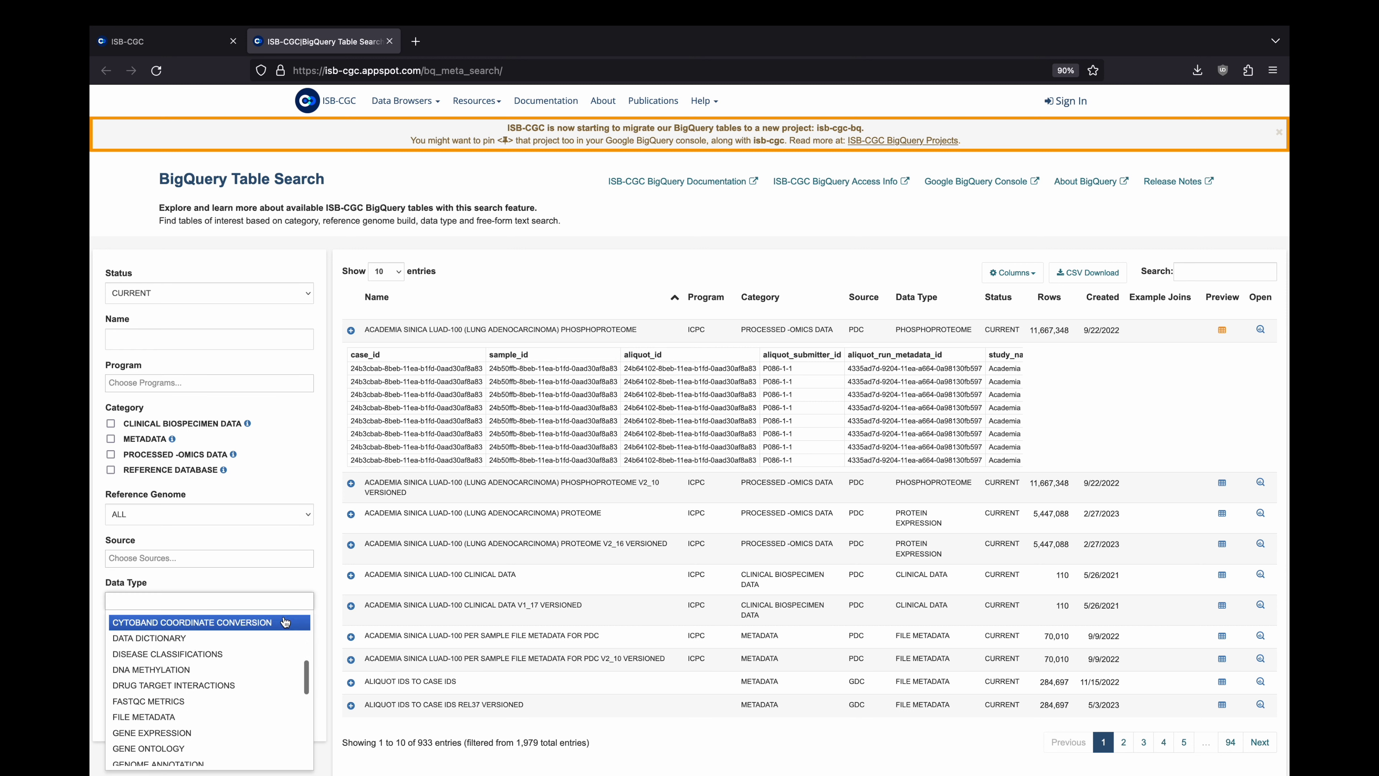
left_click(1196, 275)
type("brc")
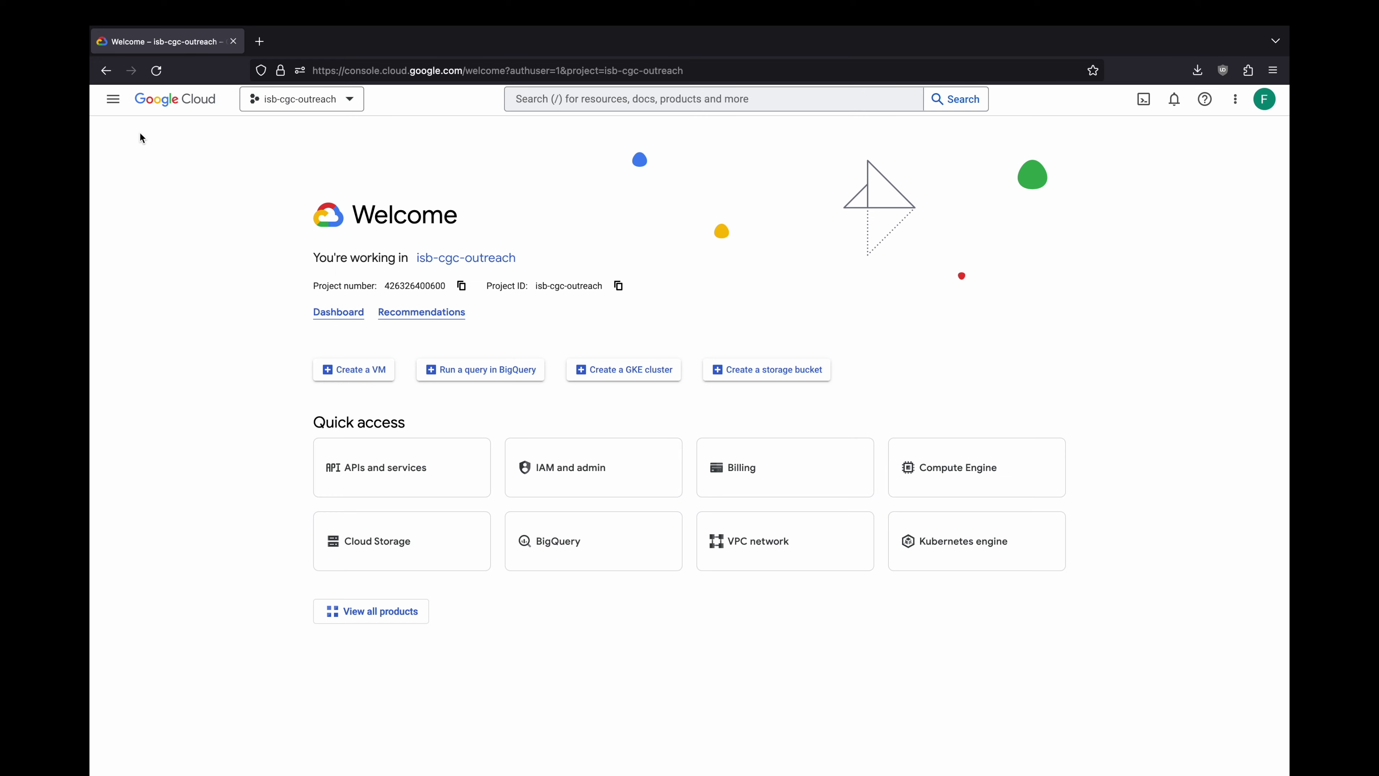
- Open the BigQuery SQL workspace and expand the isb-cgc-bq project's datasets
left_click(118, 113)
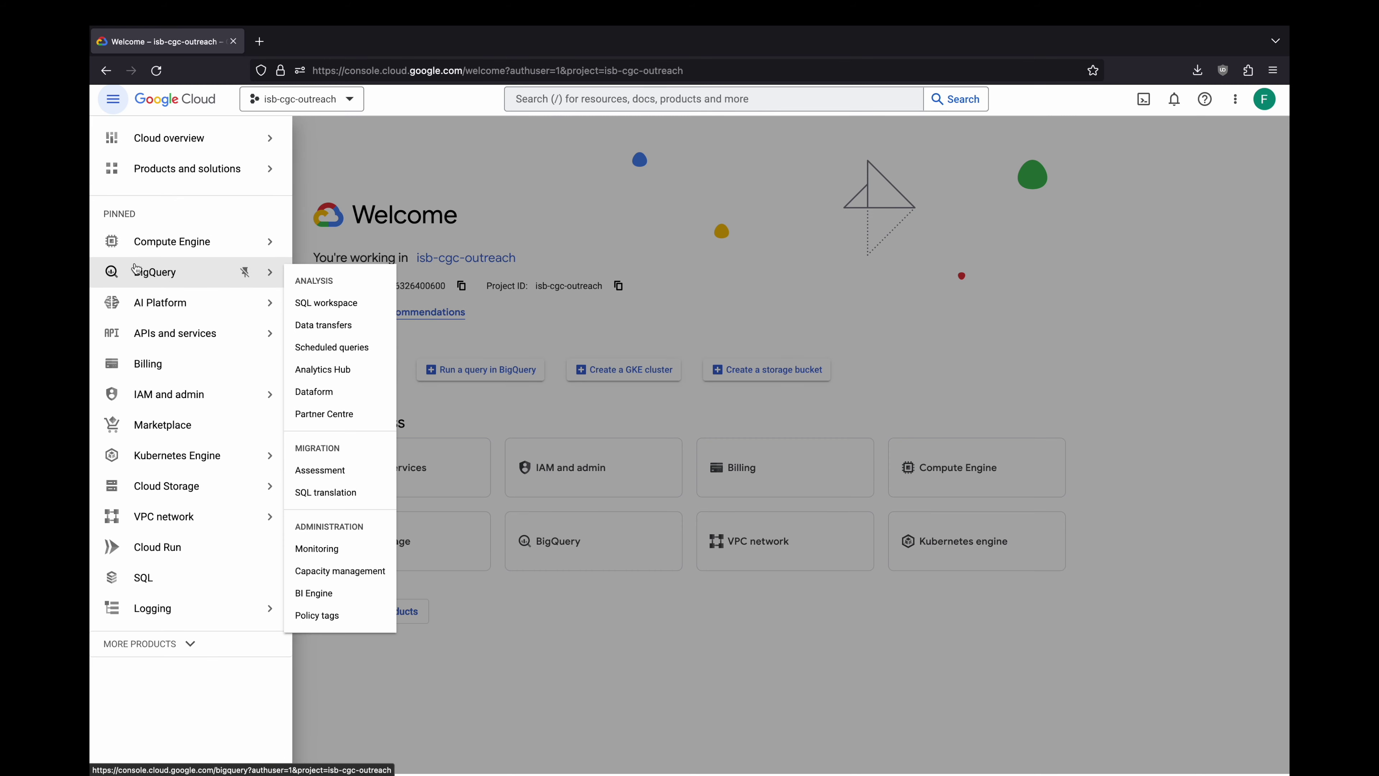
left_click(136, 268)
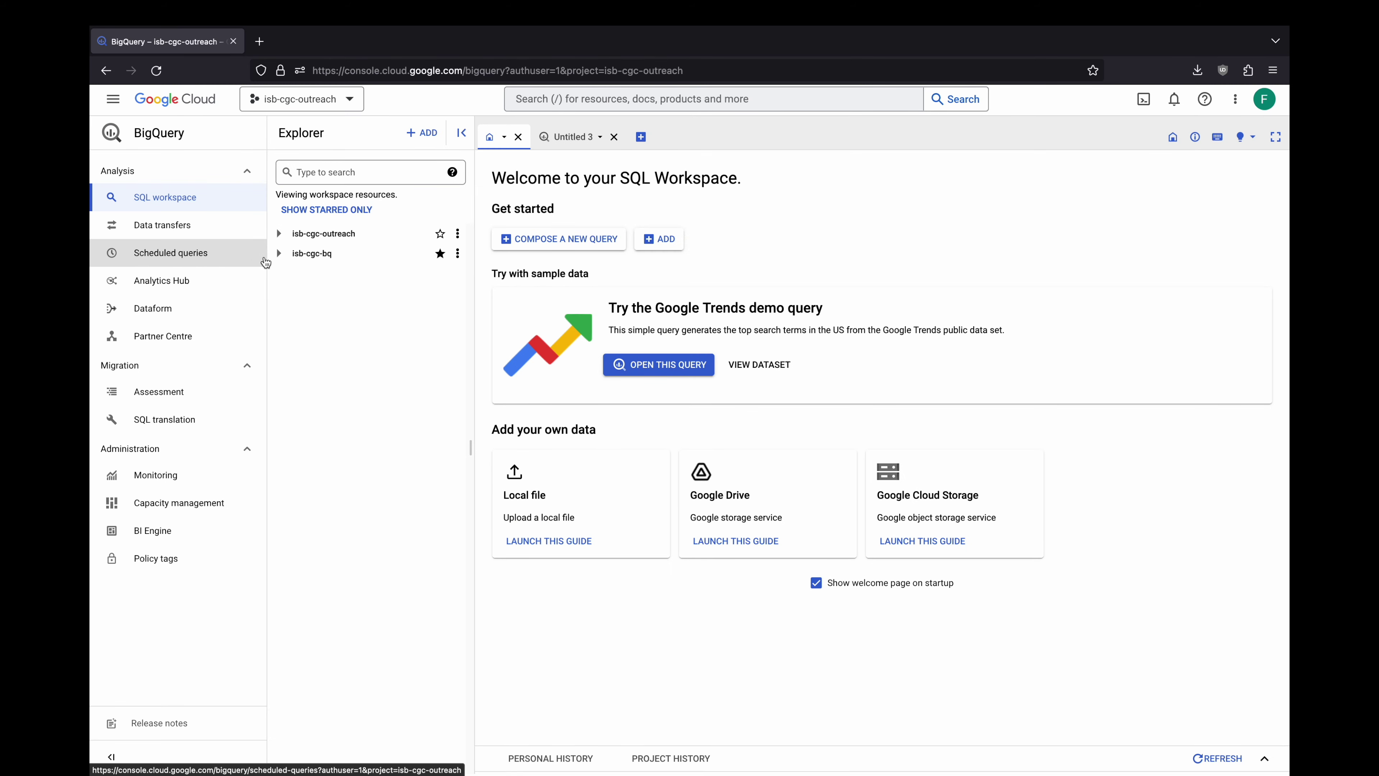
left_click(279, 253)
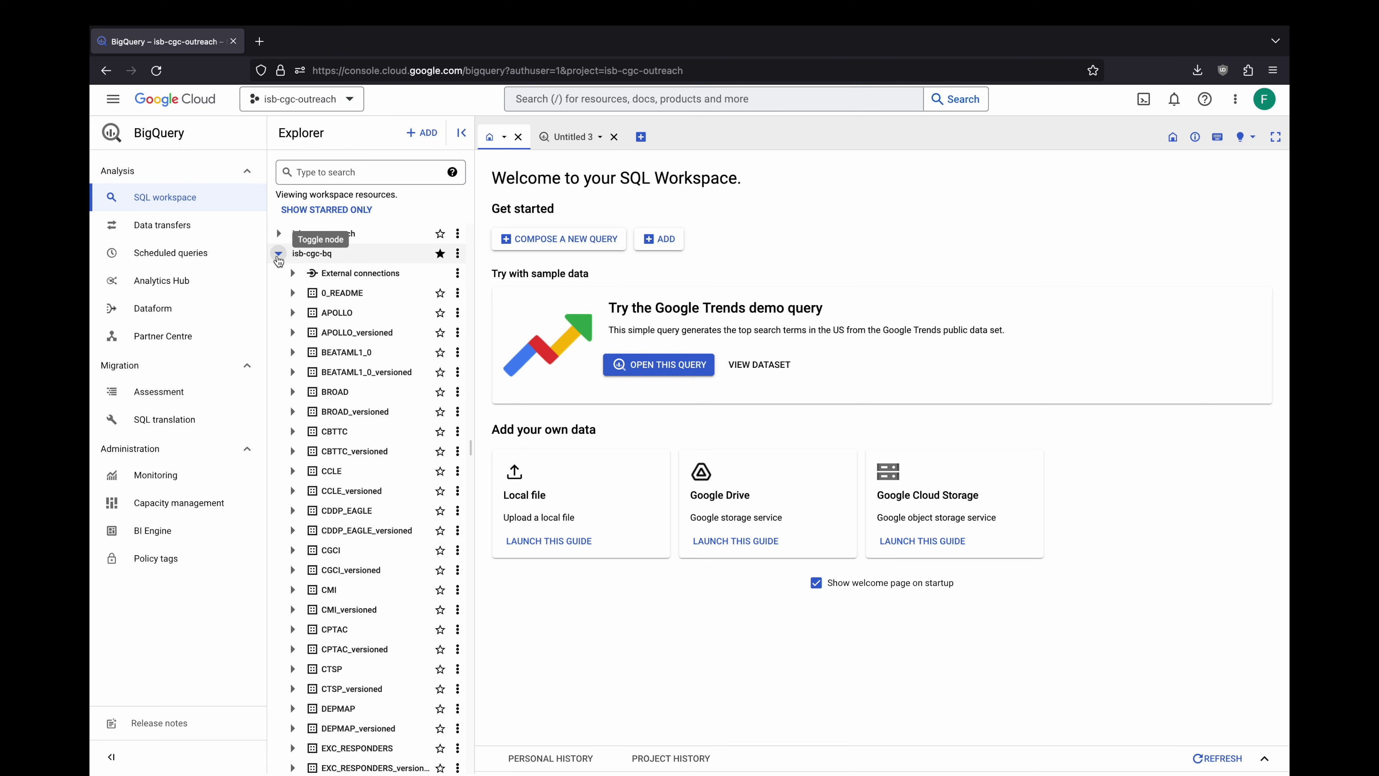
scroll(279, 261, "down", 5)
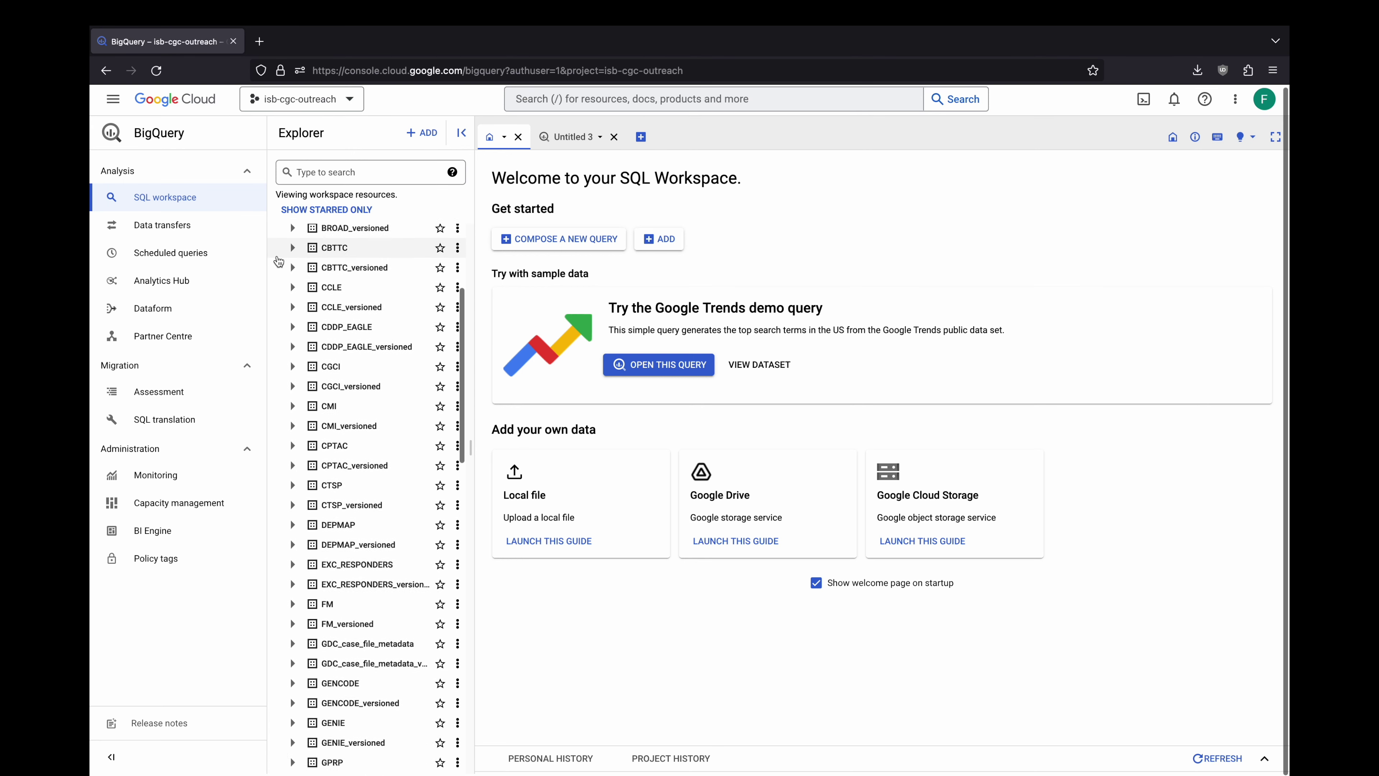
scroll(279, 261, "down", 8)
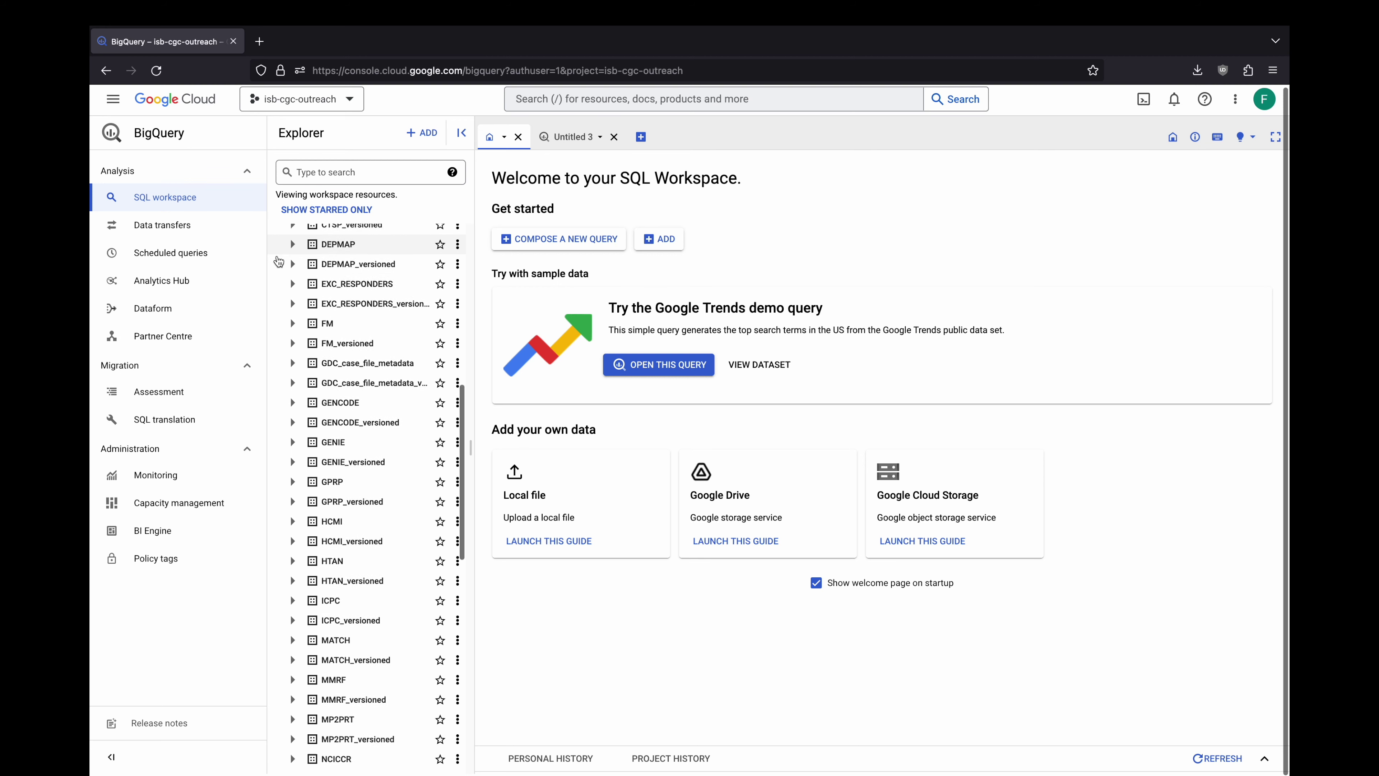
scroll(279, 262, "down", 4)
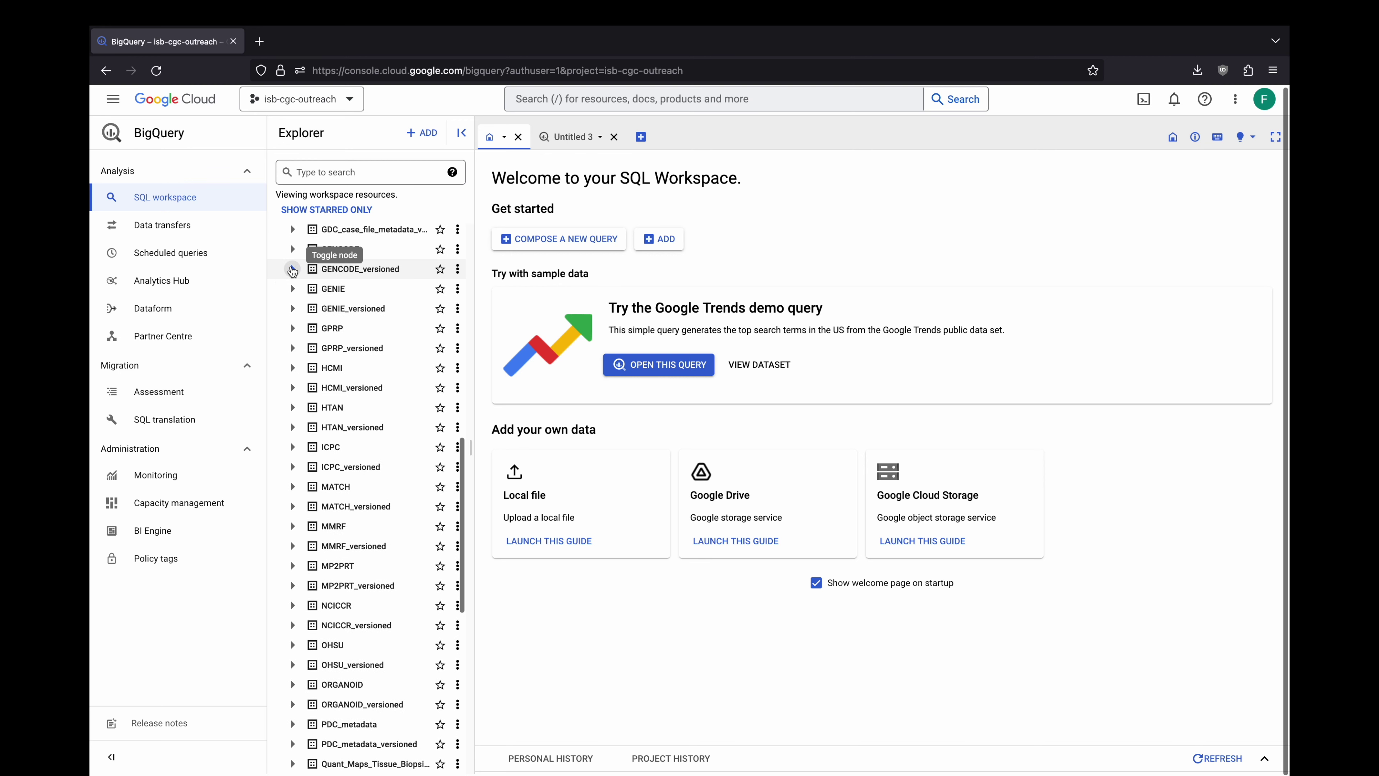
- Browse GENCODE_versioned tables and the functions Routines (10), then open the isb-cgc-outreach saved intro_query
left_click(292, 269)
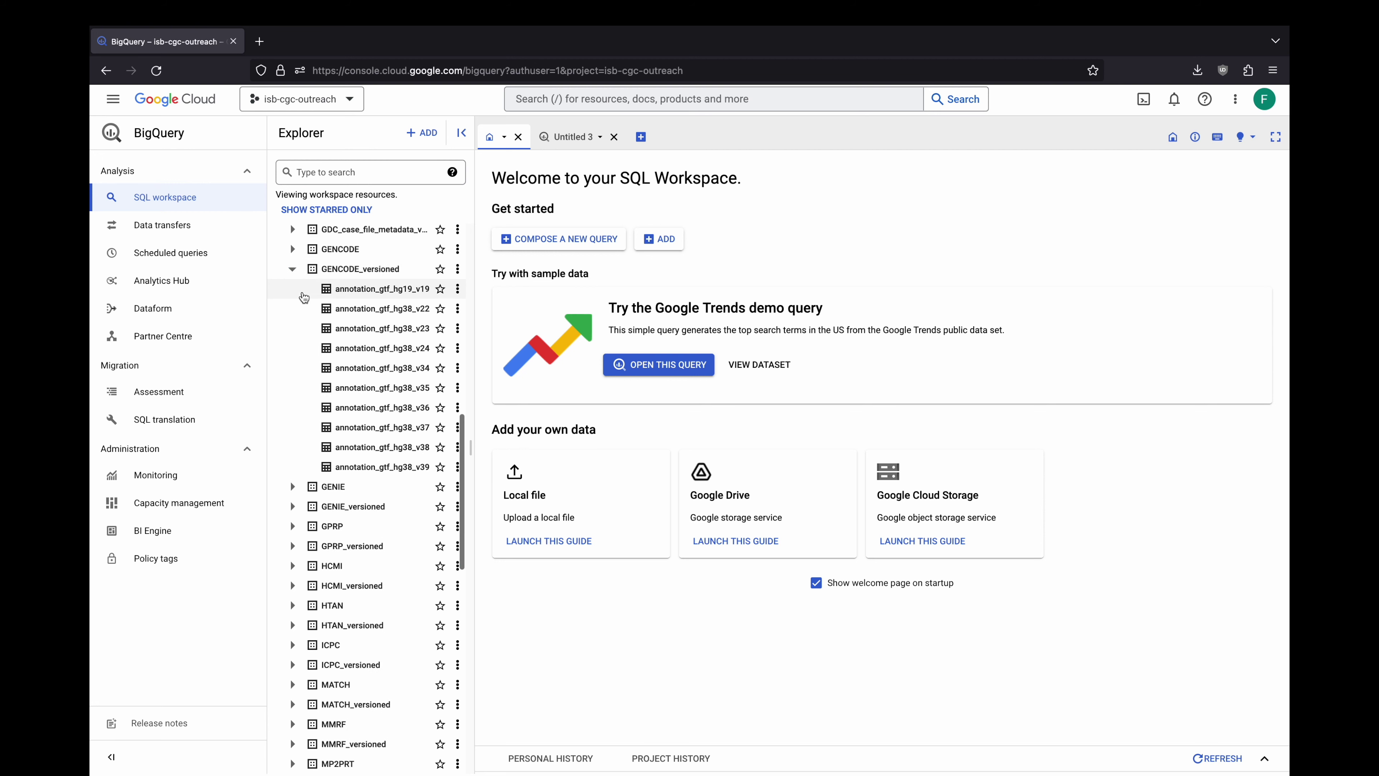
scroll(303, 297, "down", 5)
scroll(303, 296, "down", 10)
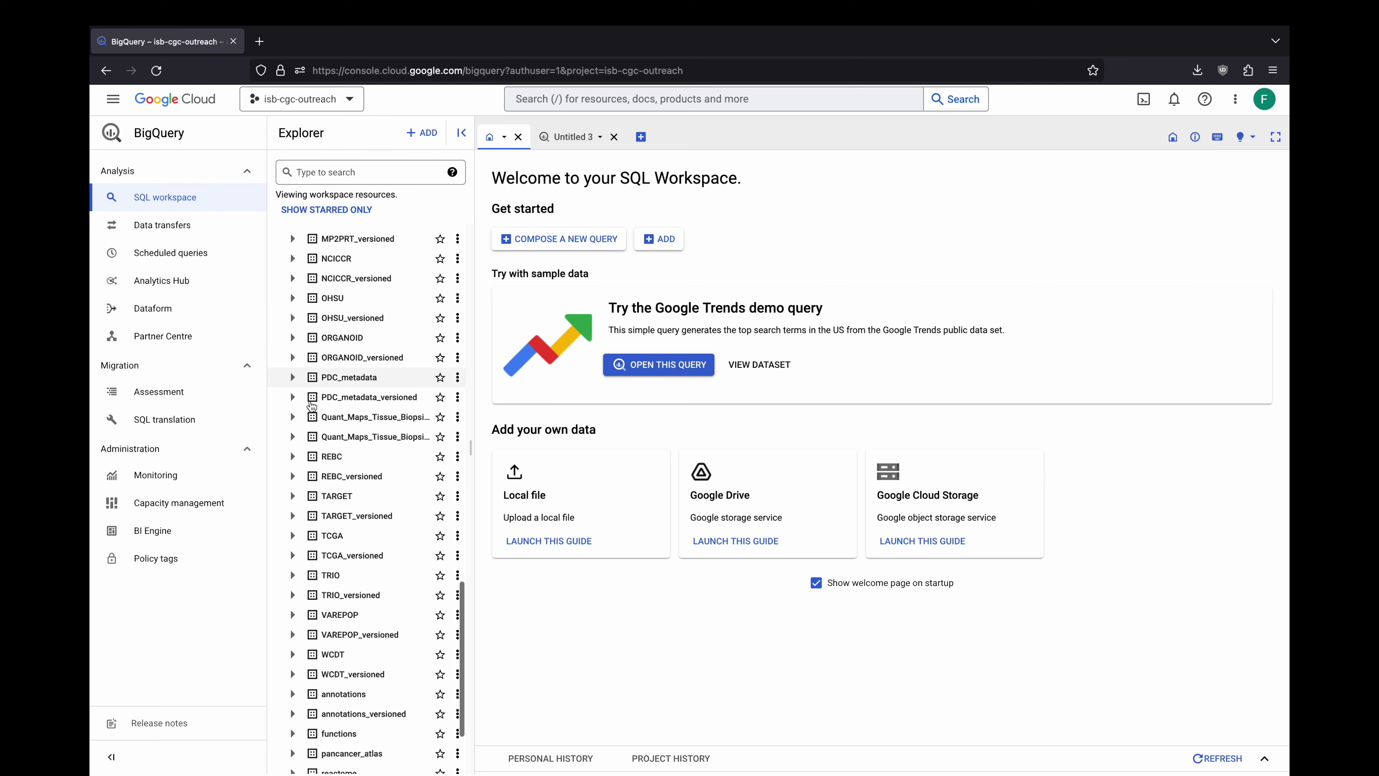
left_click(293, 733)
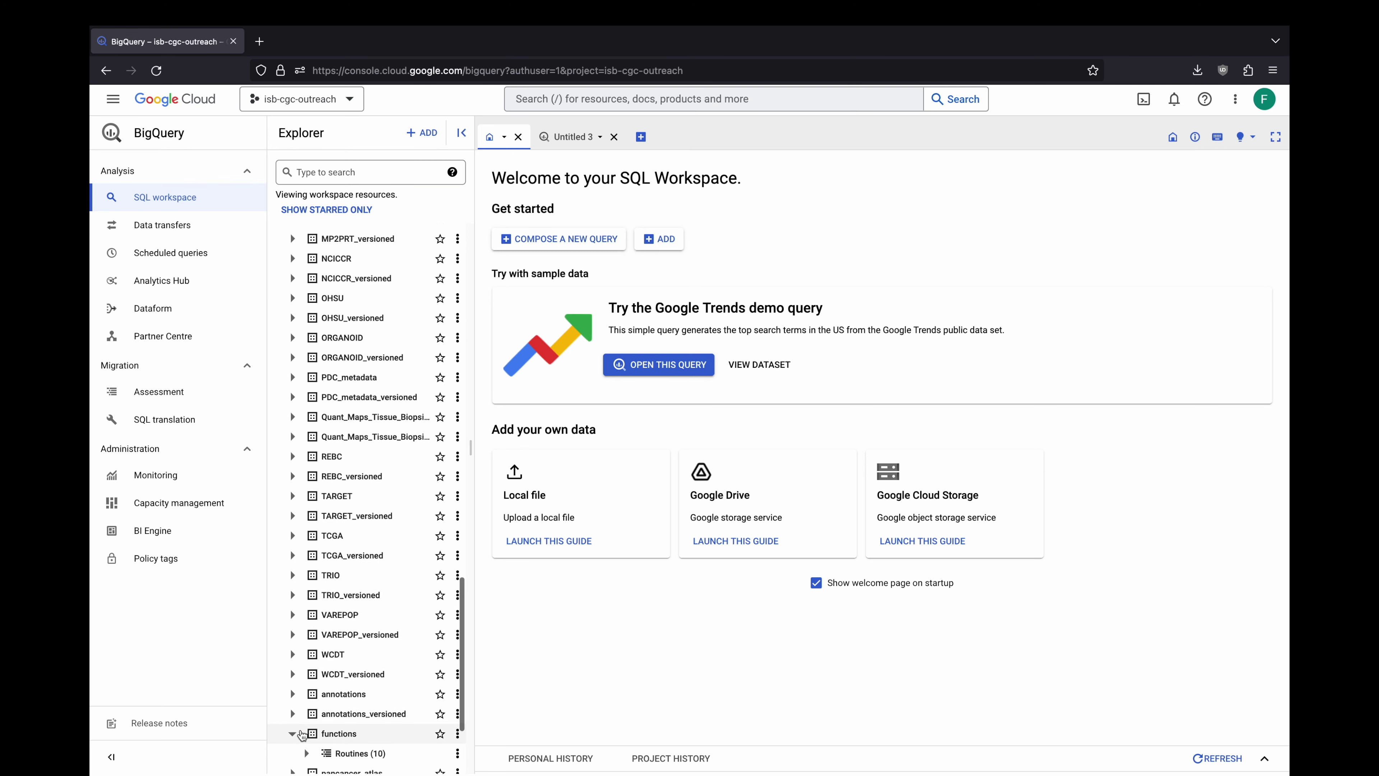
scroll(287, 727, "down", 2)
left_click(306, 665)
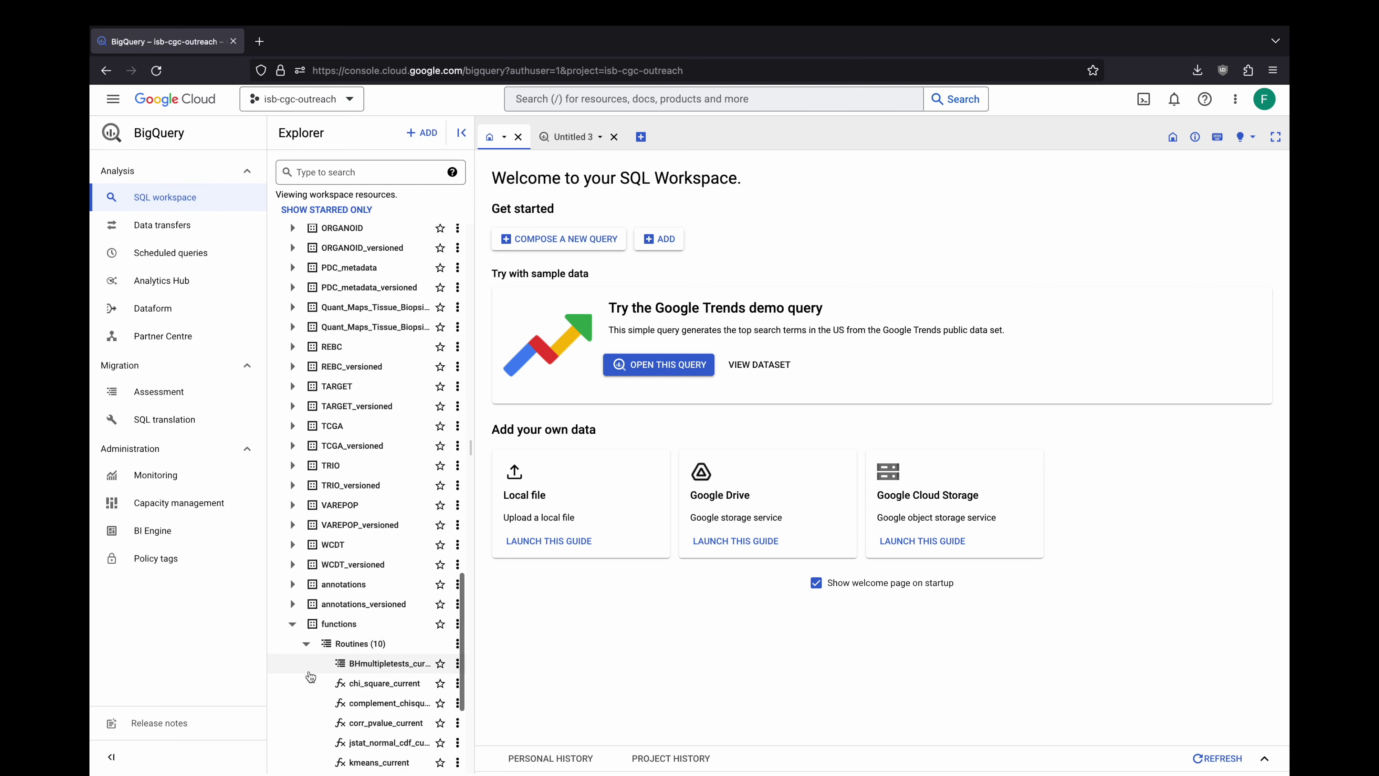
scroll(310, 675, "down", 4)
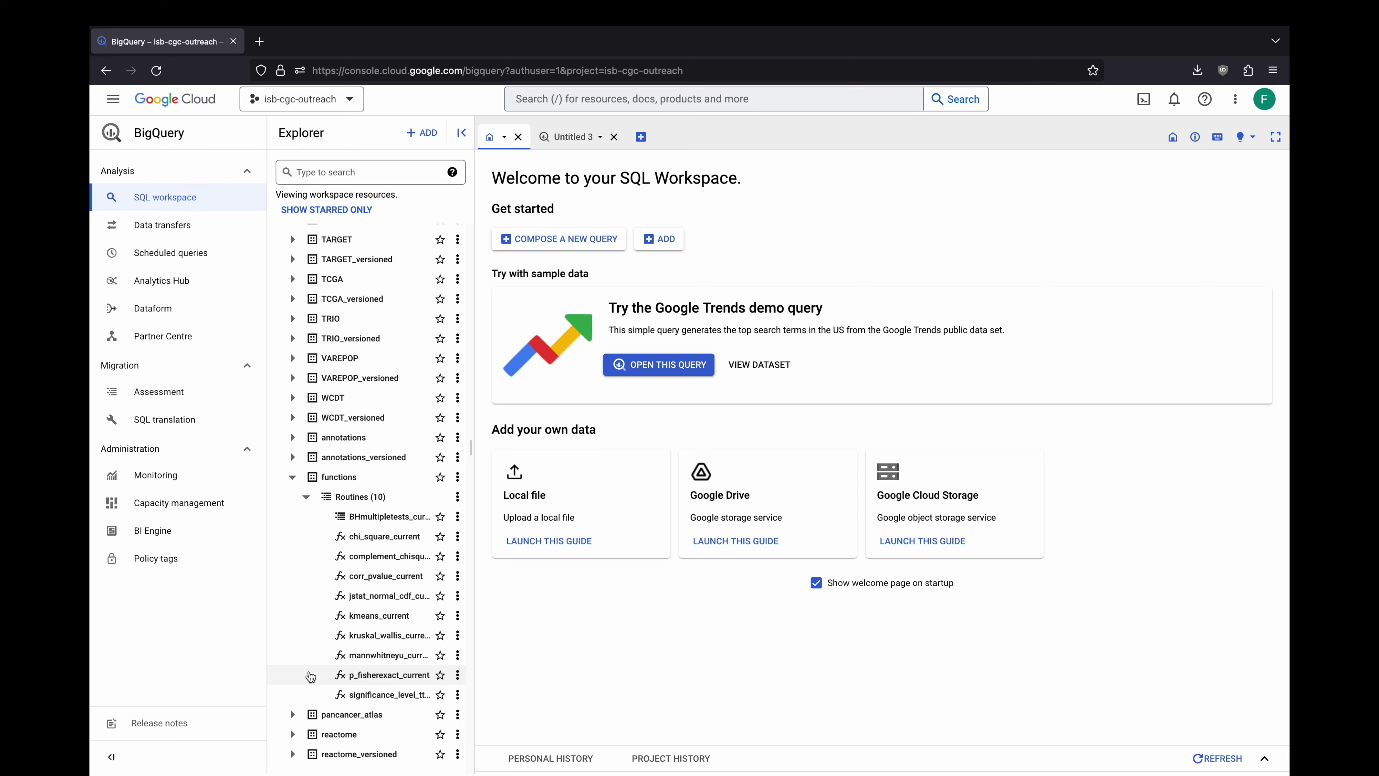
scroll(310, 675, "up", 15)
scroll(310, 675, "up", 10)
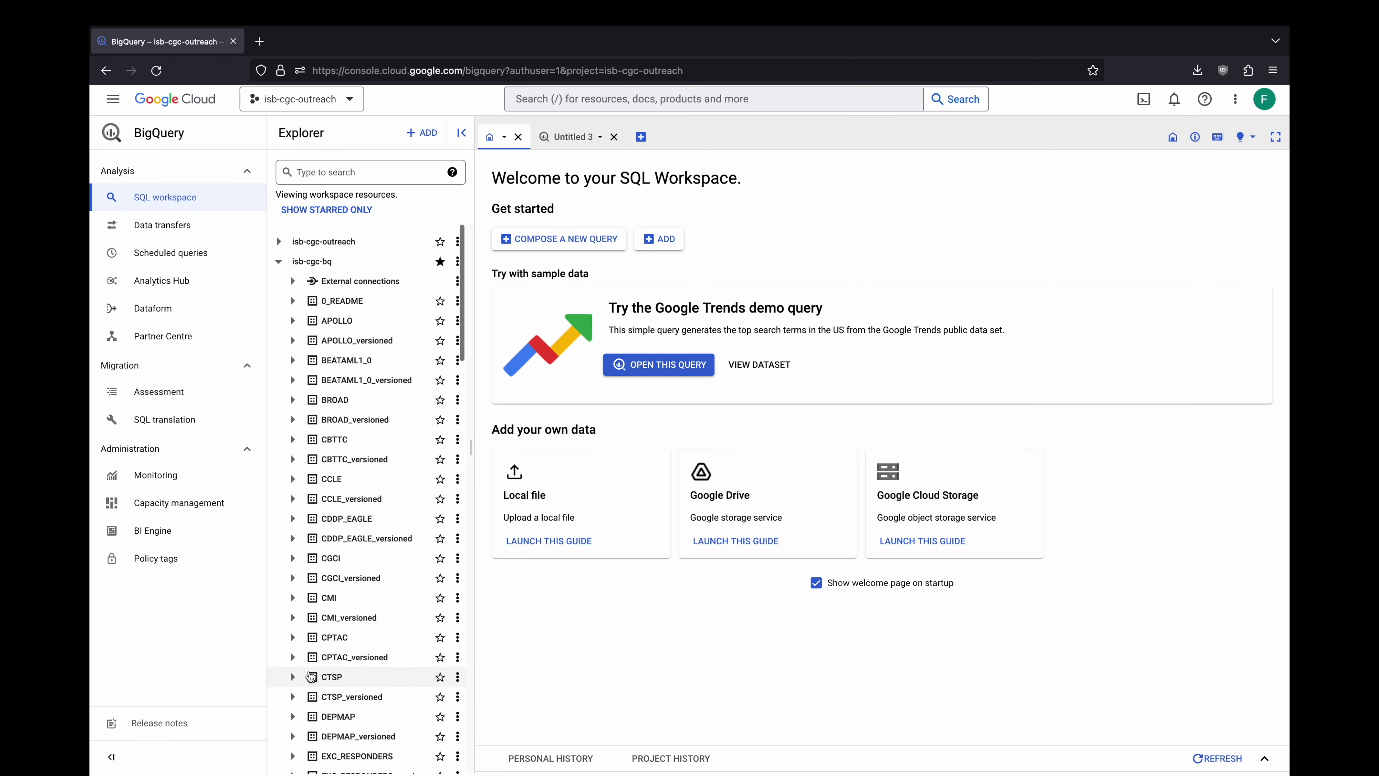
left_click(456, 235)
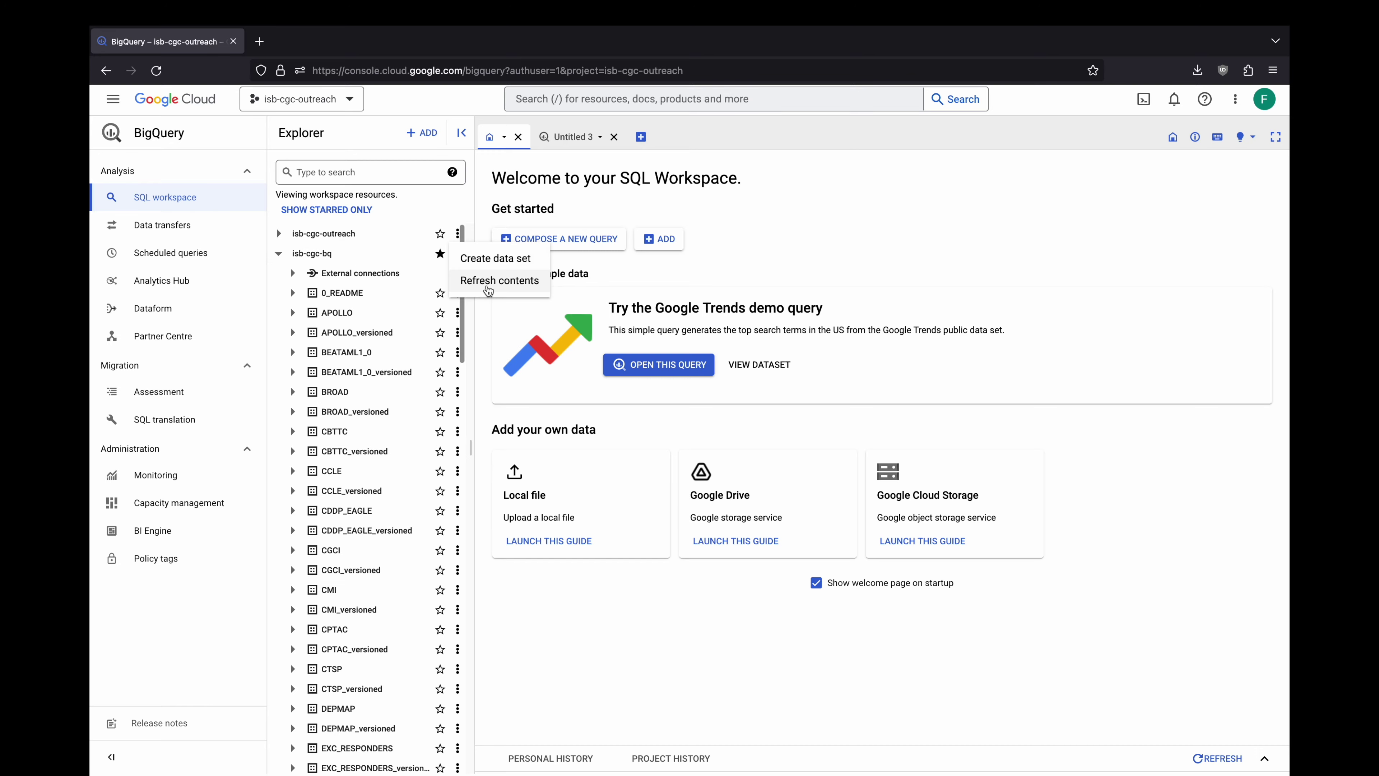
left_click(493, 262)
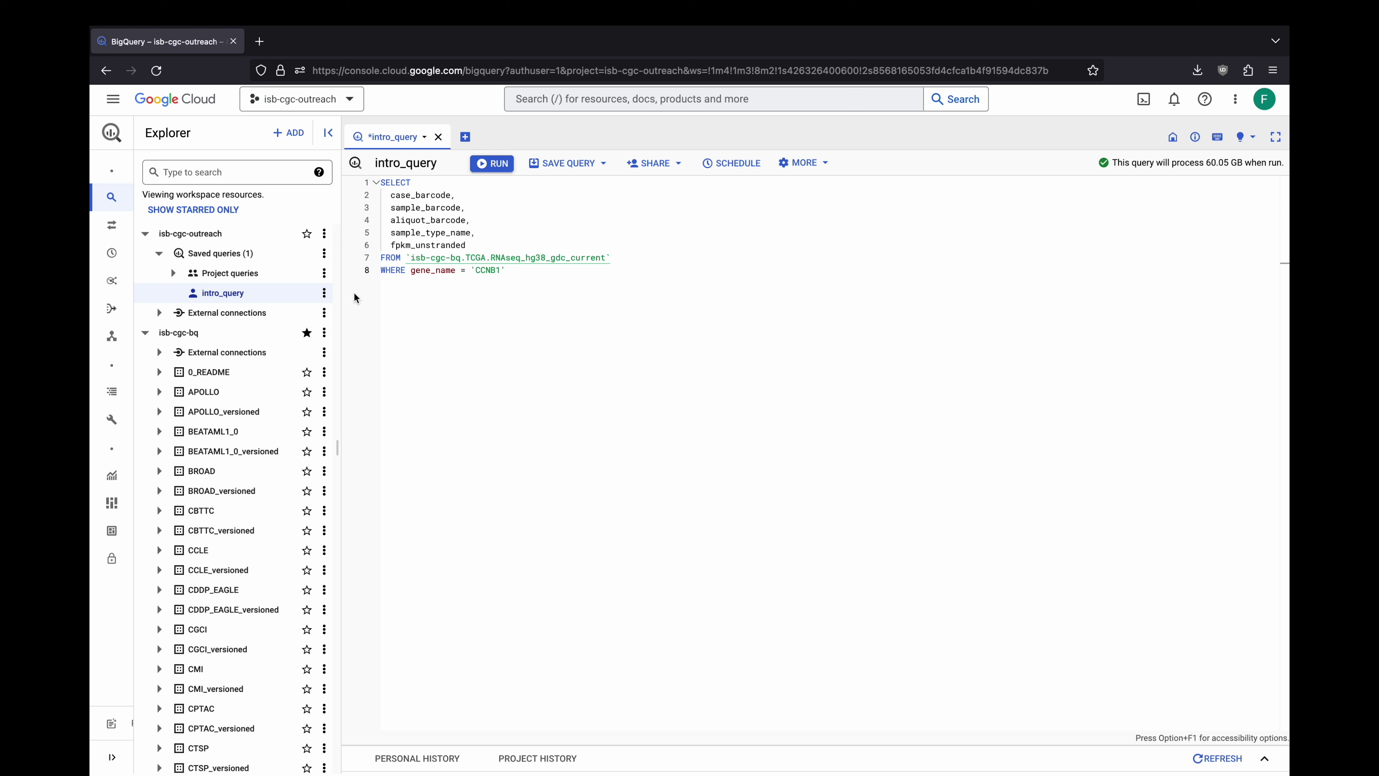
- Review the CCNB1 query's fpkm_unstranded, WHERE and FROM clauses, run it, and scroll the results
double_click(393, 244)
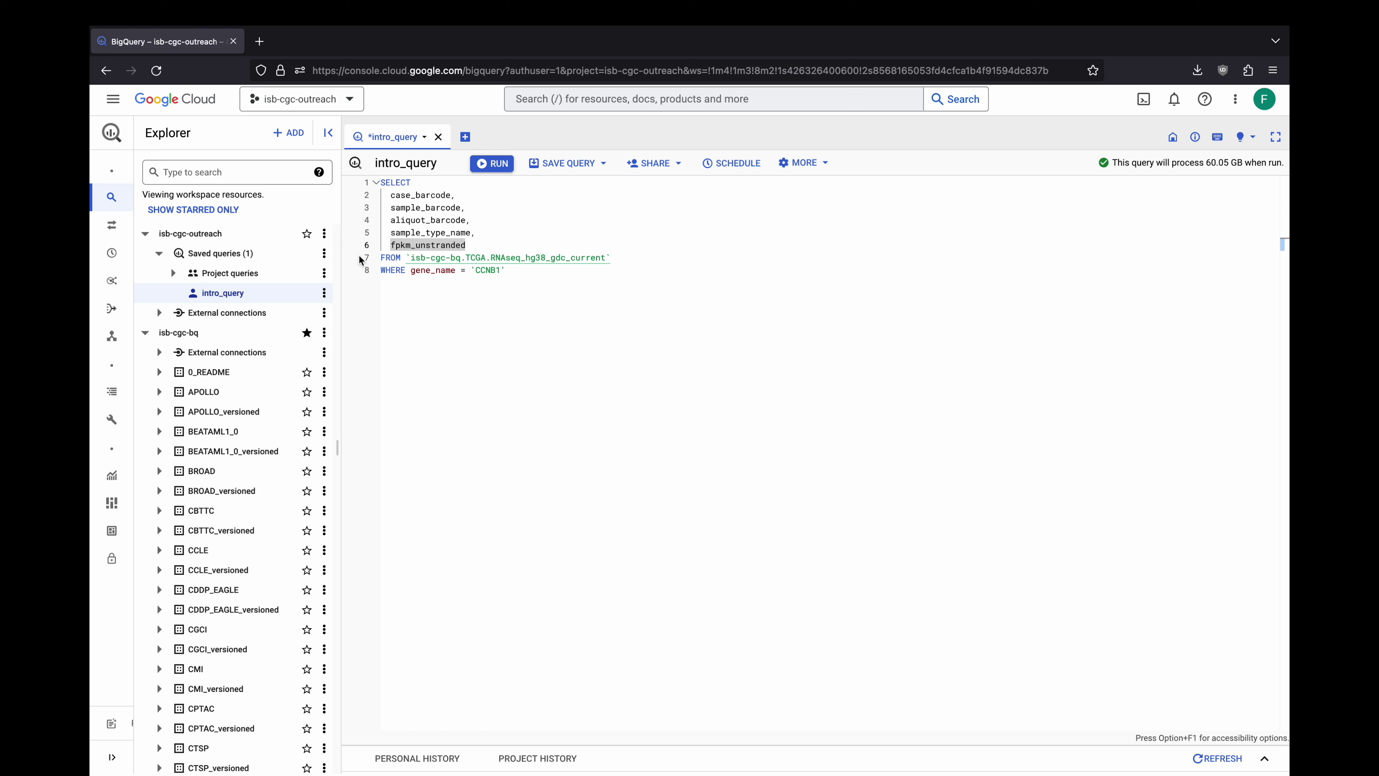
double_click(381, 271)
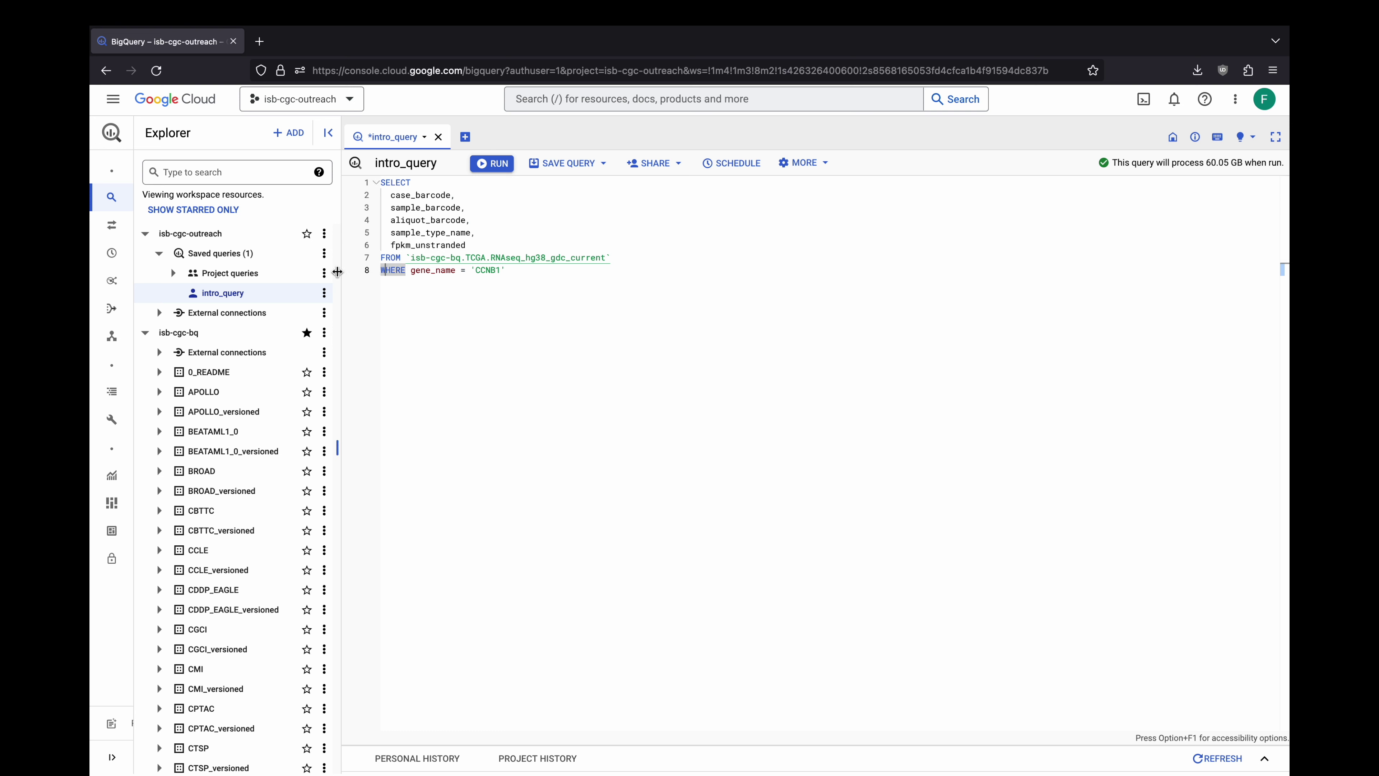
left_click(382, 259)
double_click(382, 259)
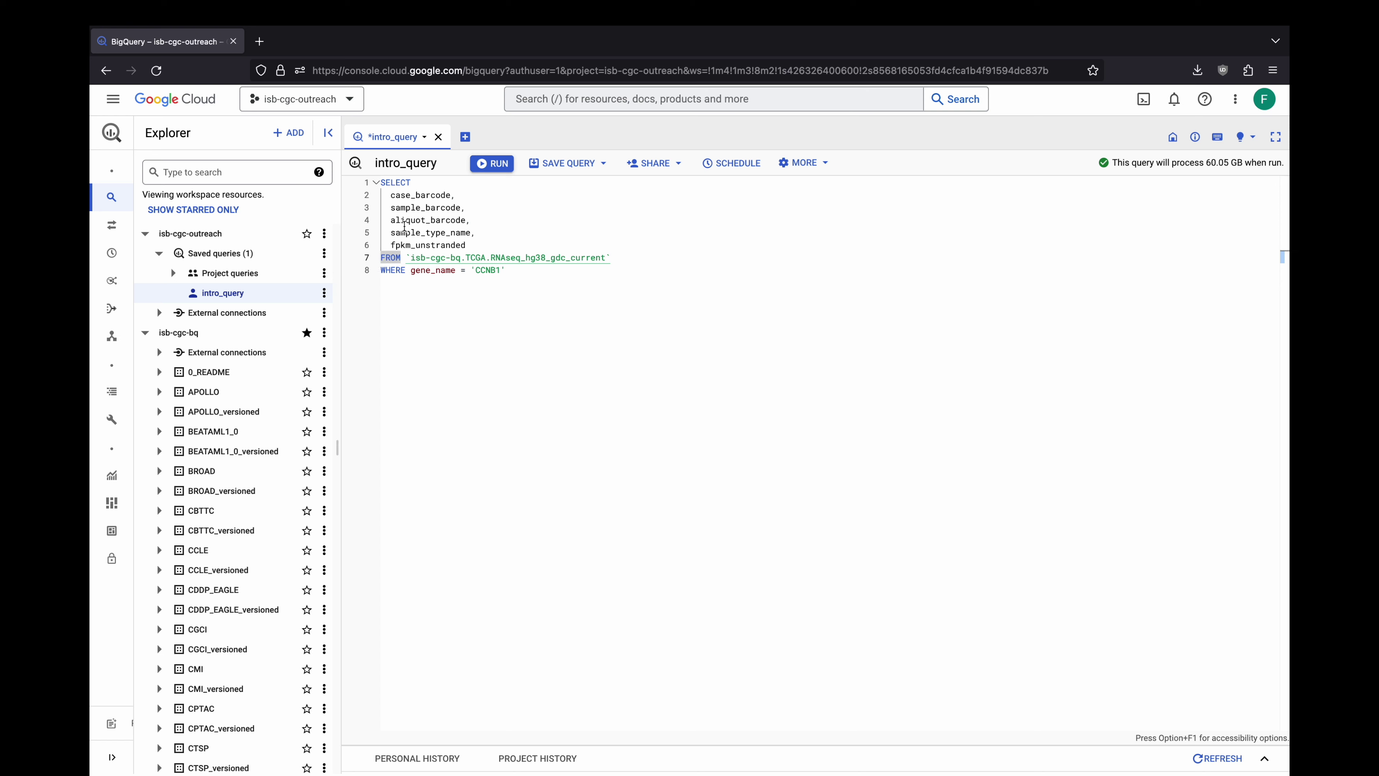
left_click(486, 165)
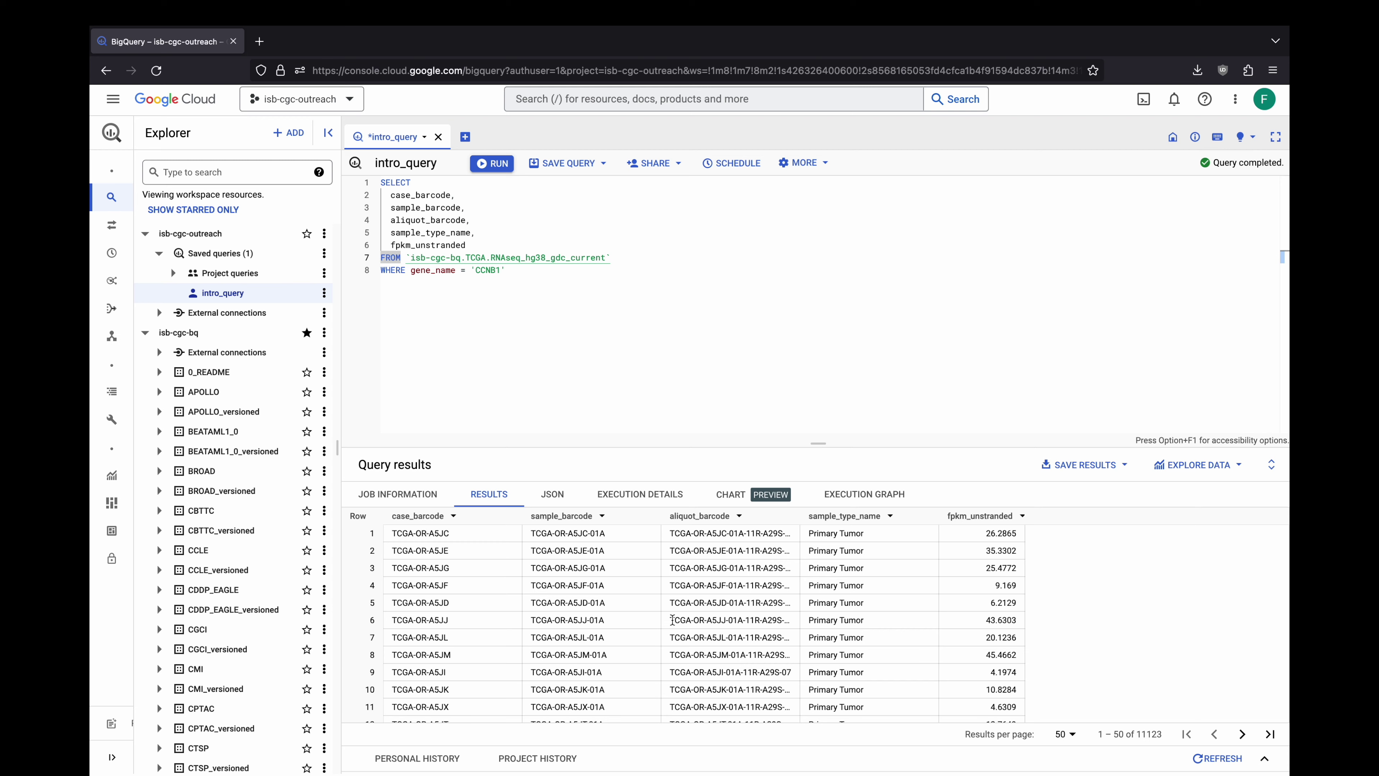
scroll(673, 620, "down", 3)
scroll(673, 622, "down", 10)
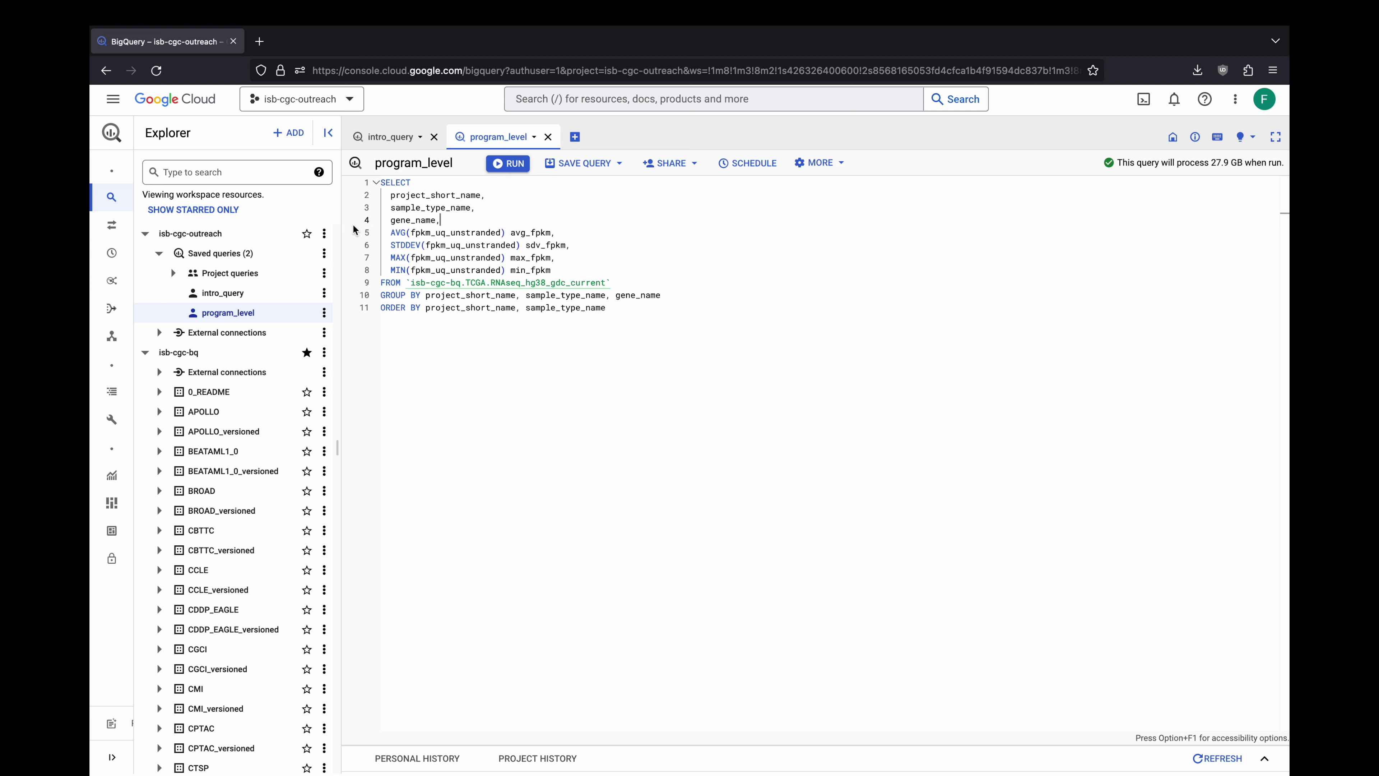
- Highlight the AVG, STDDEV, MAX and MIN FPKM columns and the sample_type_name and project_short_name groupings
left_click(391, 233)
left_click(390, 246)
left_click(391, 258)
left_click(391, 270)
left_click(391, 208)
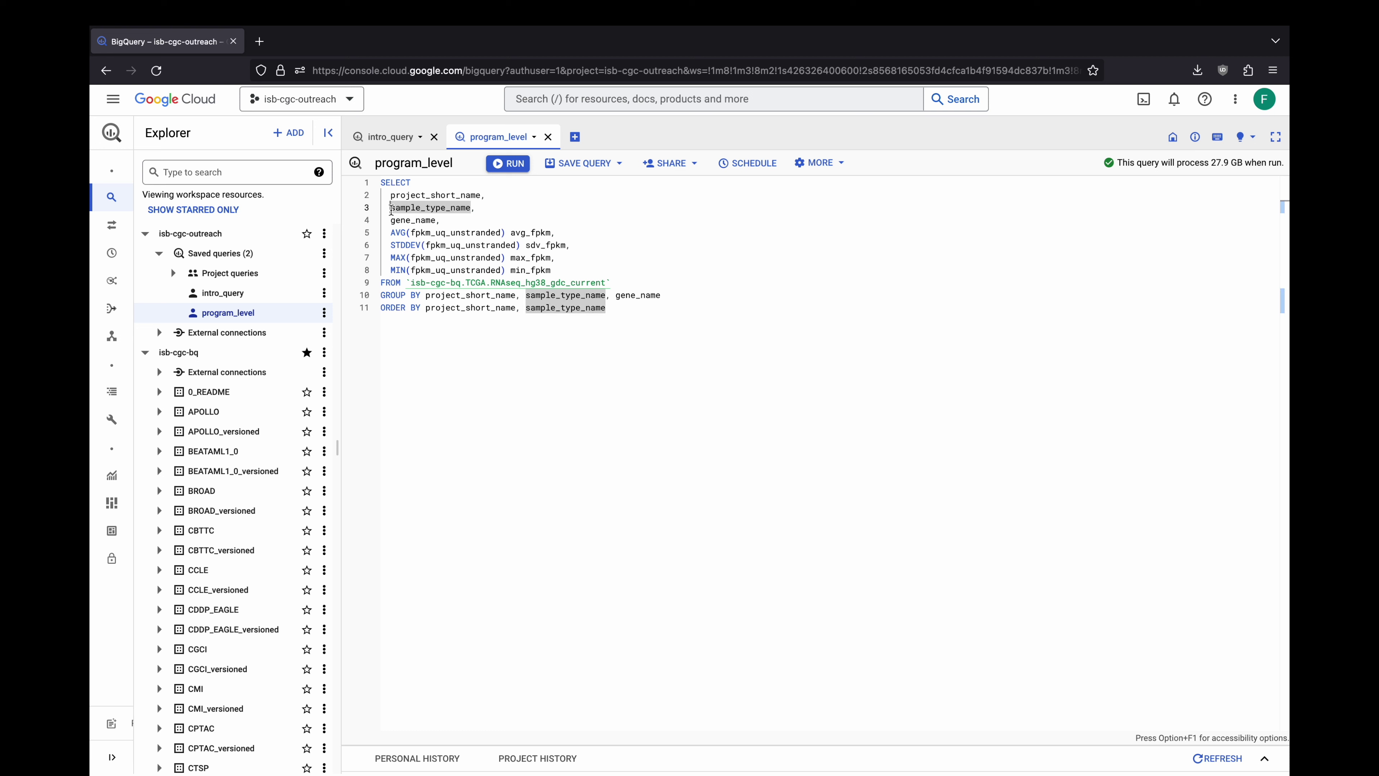
left_click(391, 197)
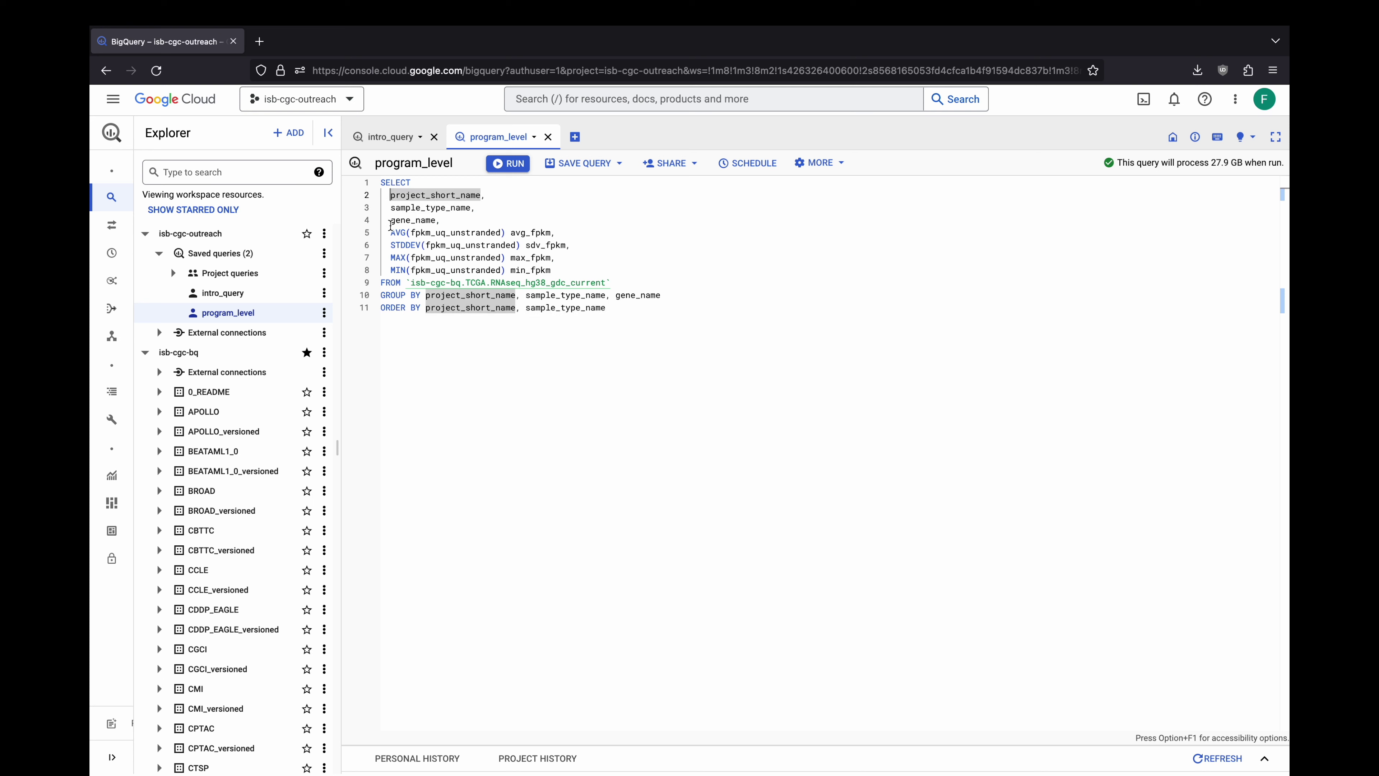
- Run program_level, enlarge the results pane, and scroll the 4,873,096 summary rows
left_click(509, 165)
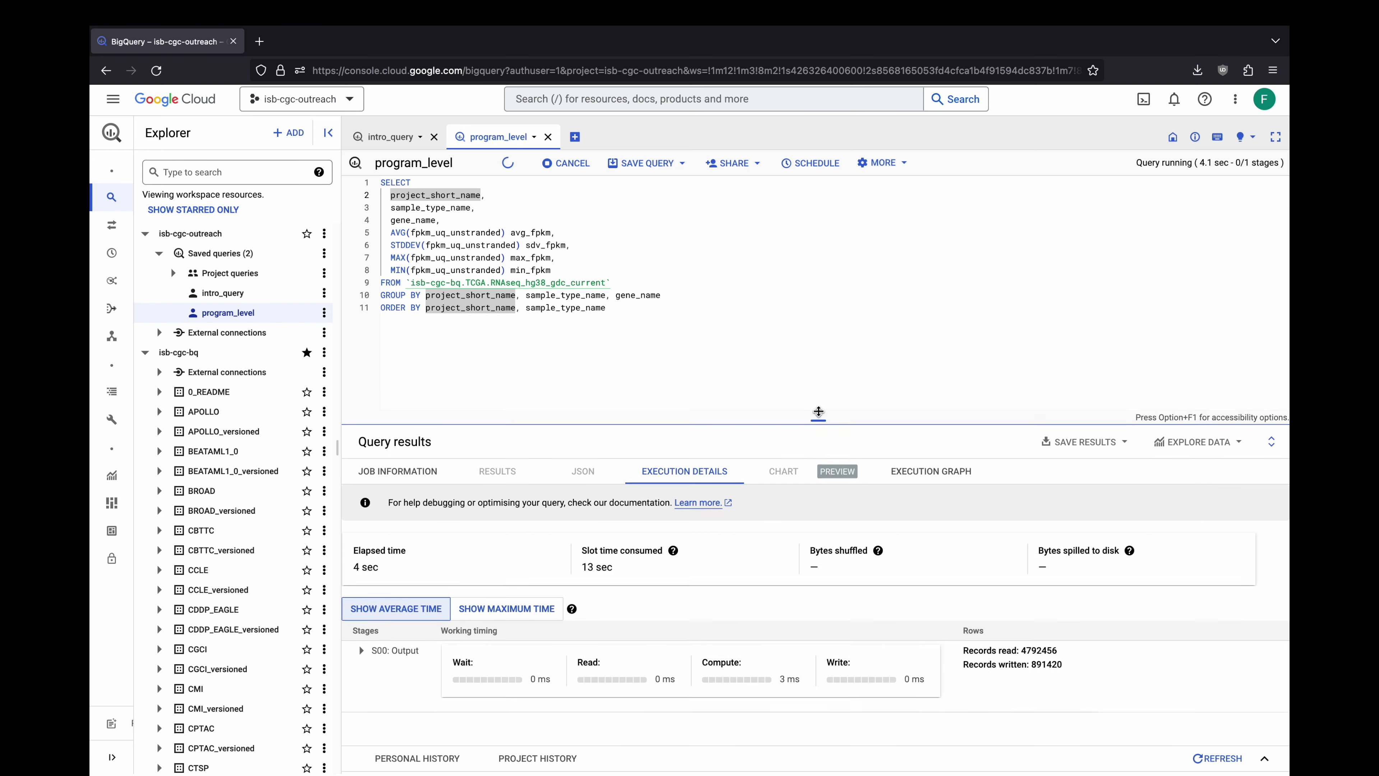
left_click_drag(816, 442, 808, 328)
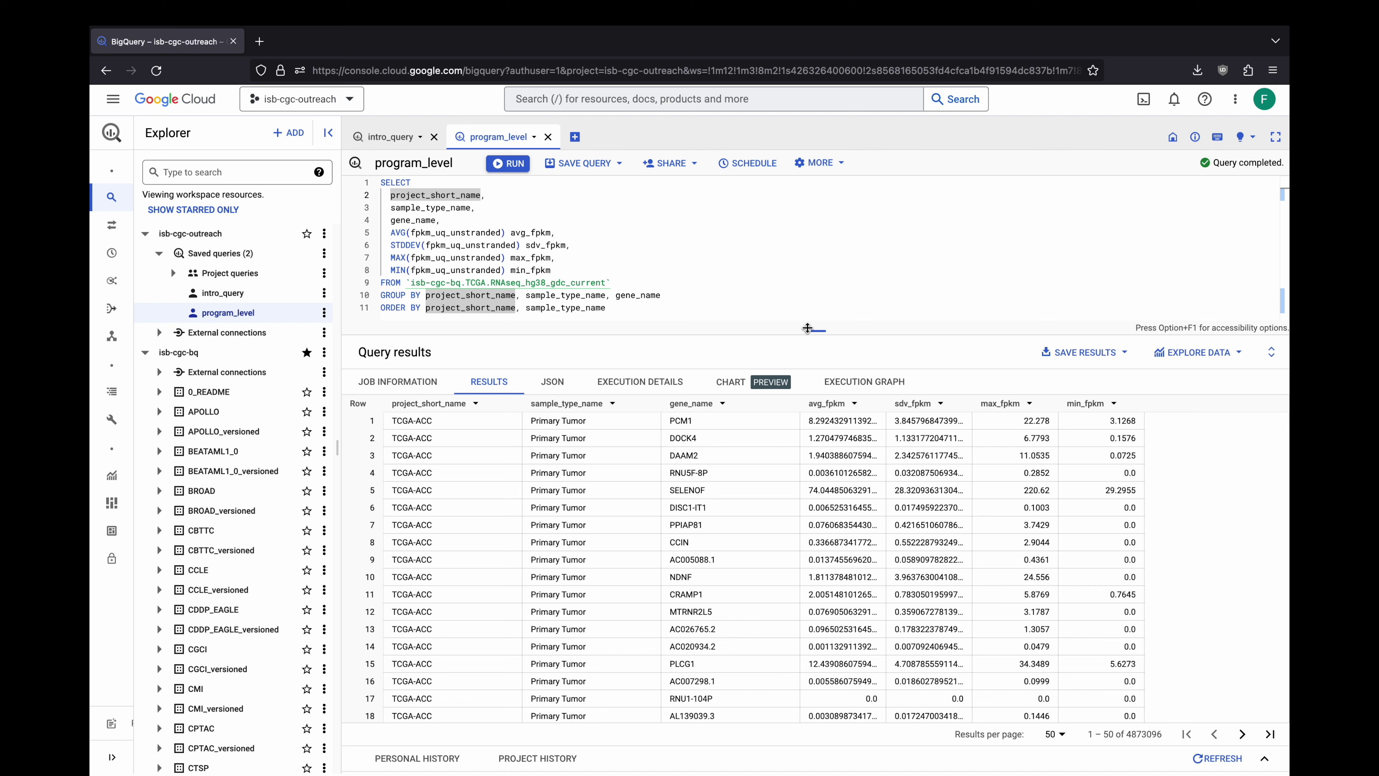
scroll(793, 525, "down", 5)
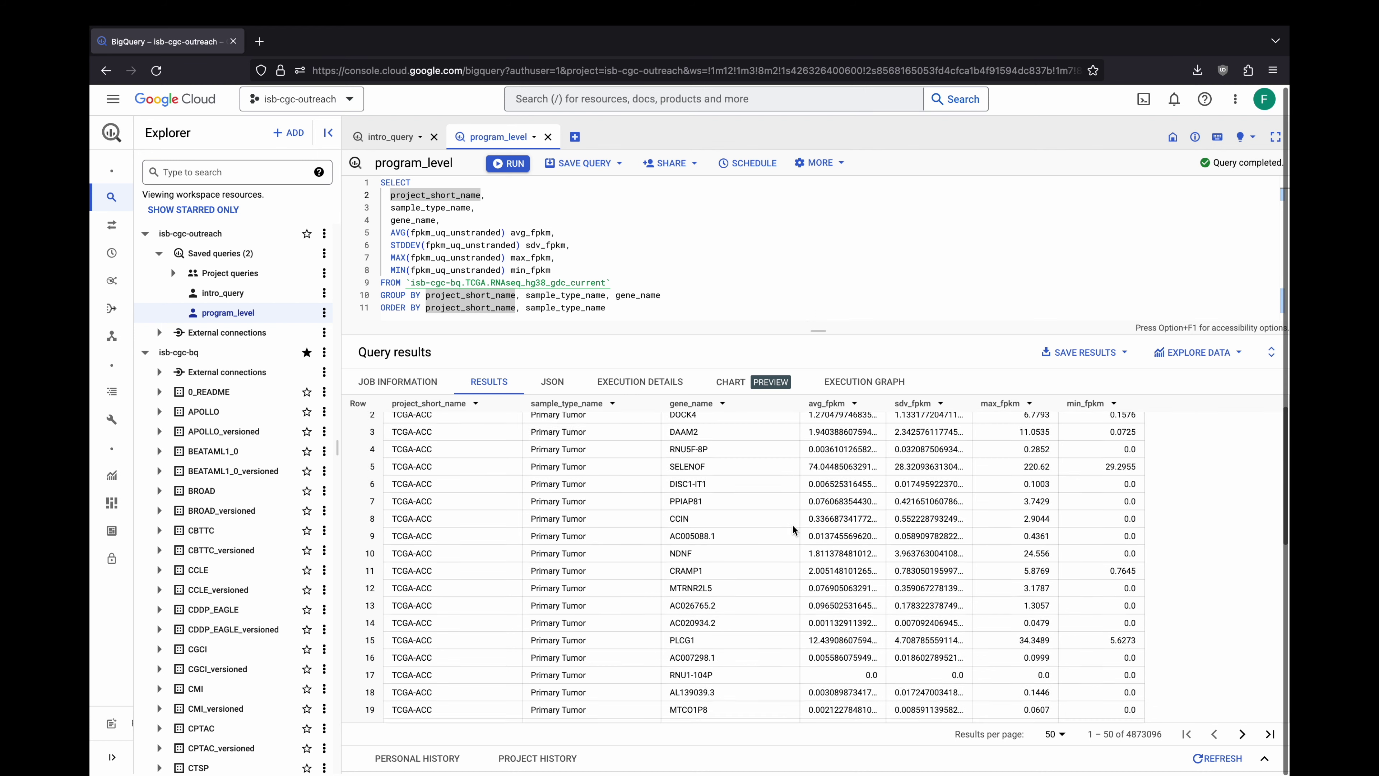
scroll(792, 525, "down", 5)
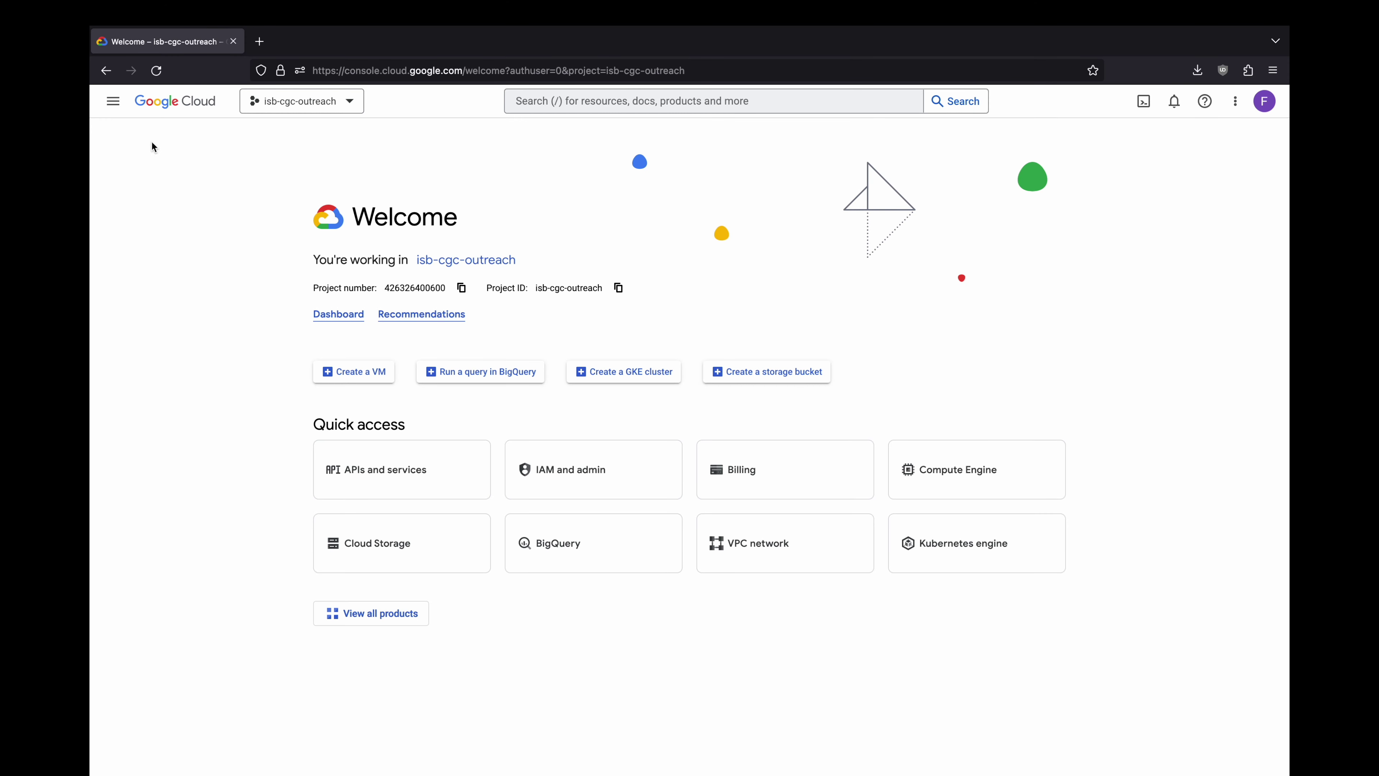
- Start a new Compute Engine VM instance and list the boot disk's available operating systems
left_click(113, 101)
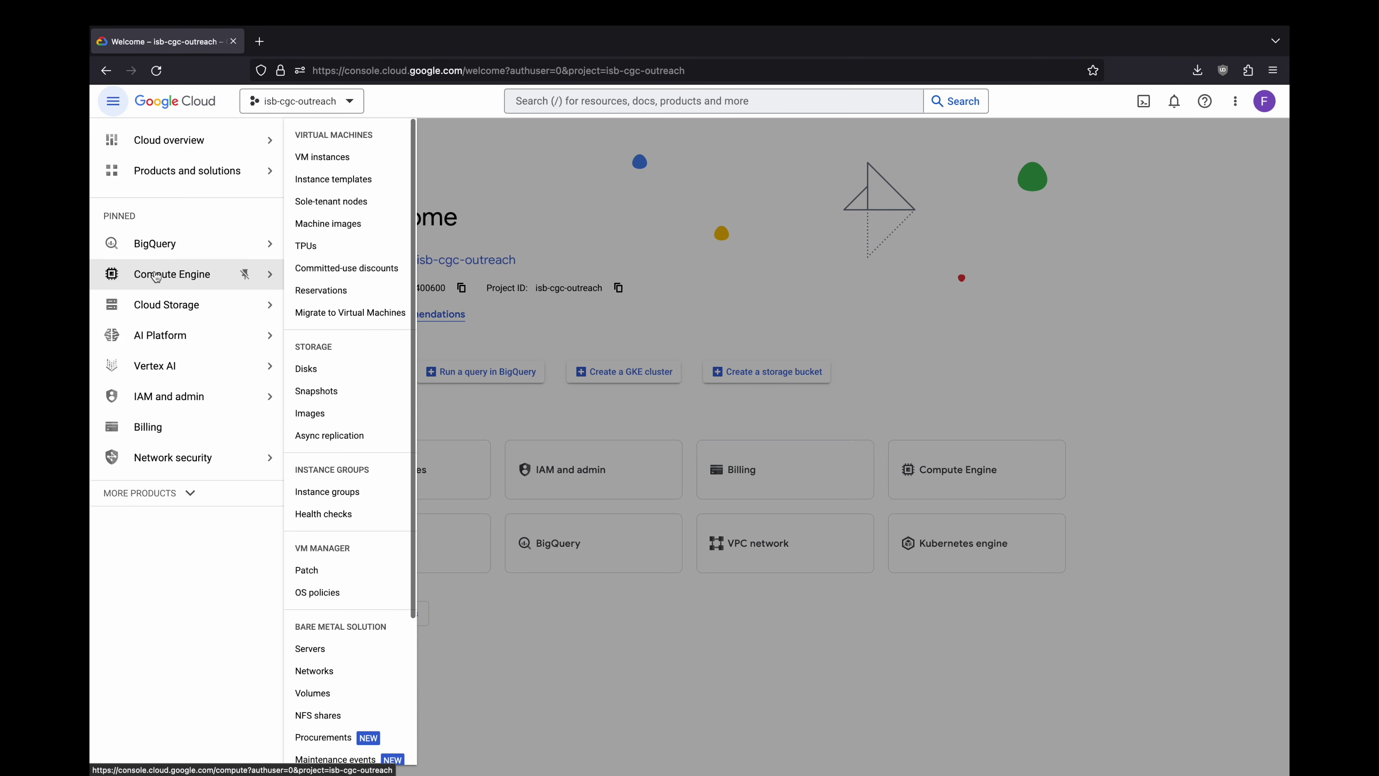
left_click(156, 274)
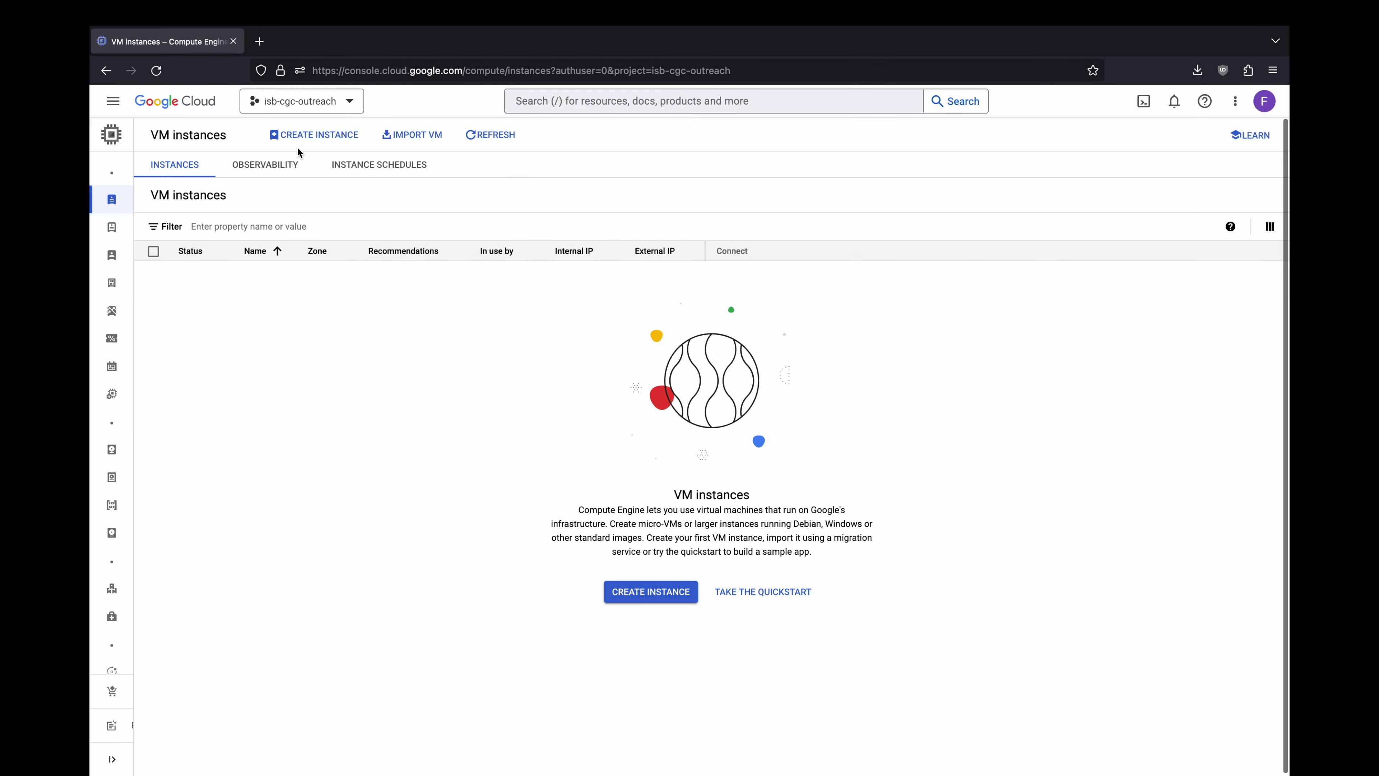
left_click(307, 139)
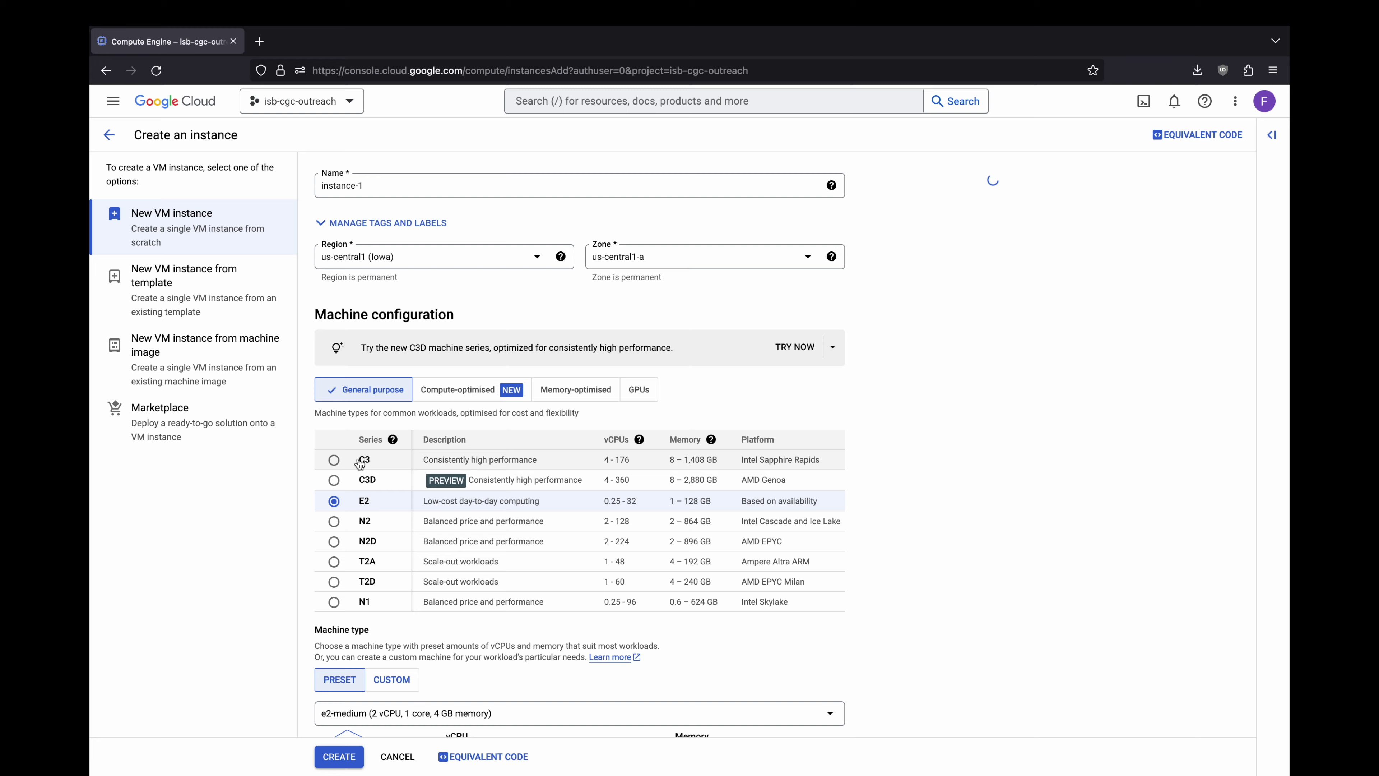
scroll(359, 462, "down", 8)
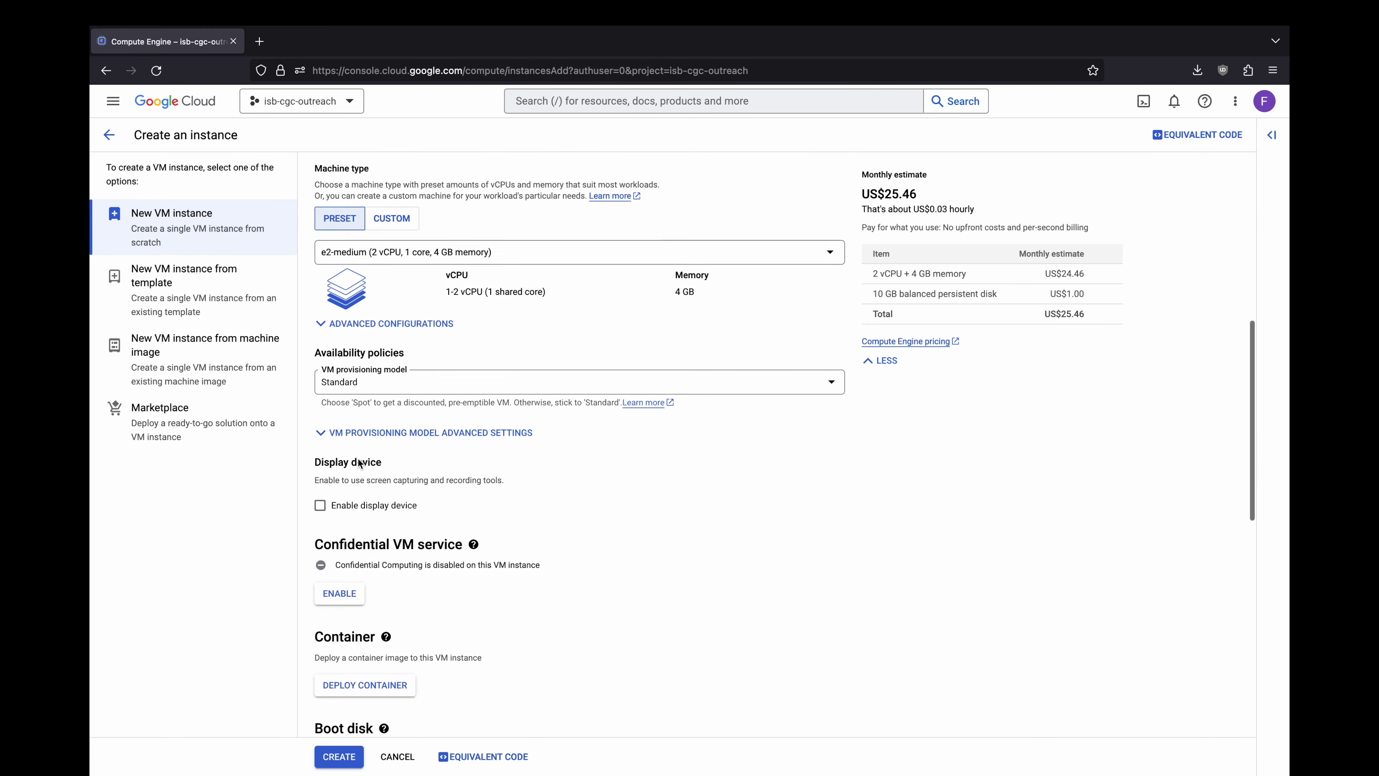
scroll(358, 463, "down", 4)
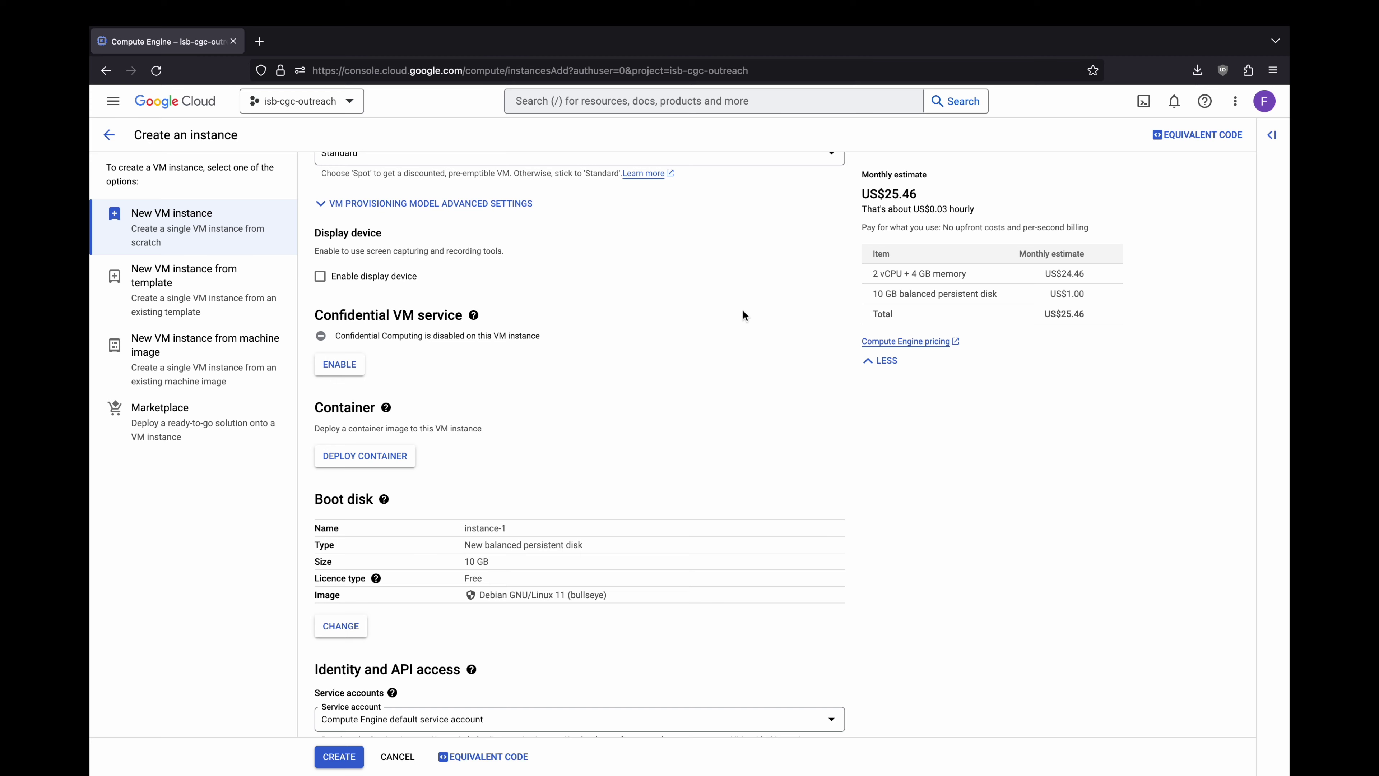
left_click(355, 629)
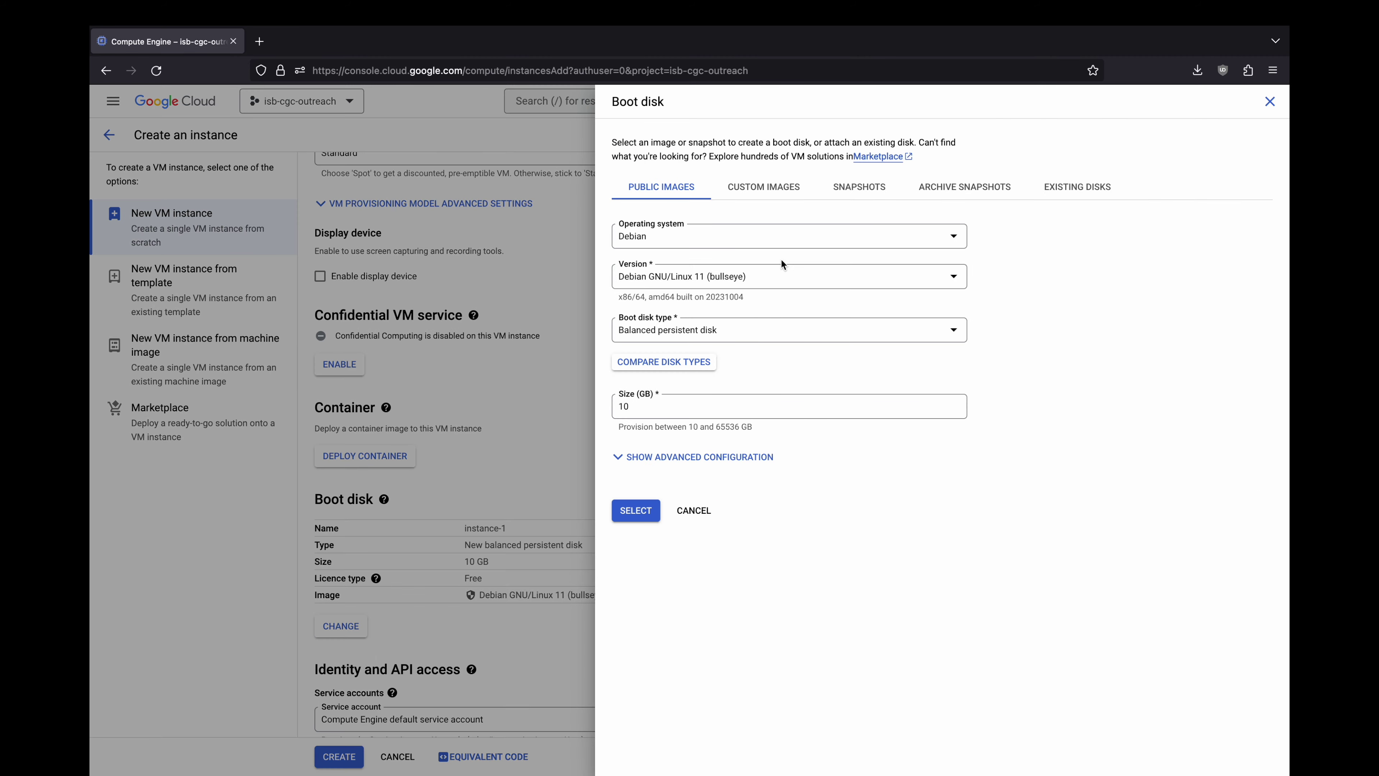
left_click(791, 240)
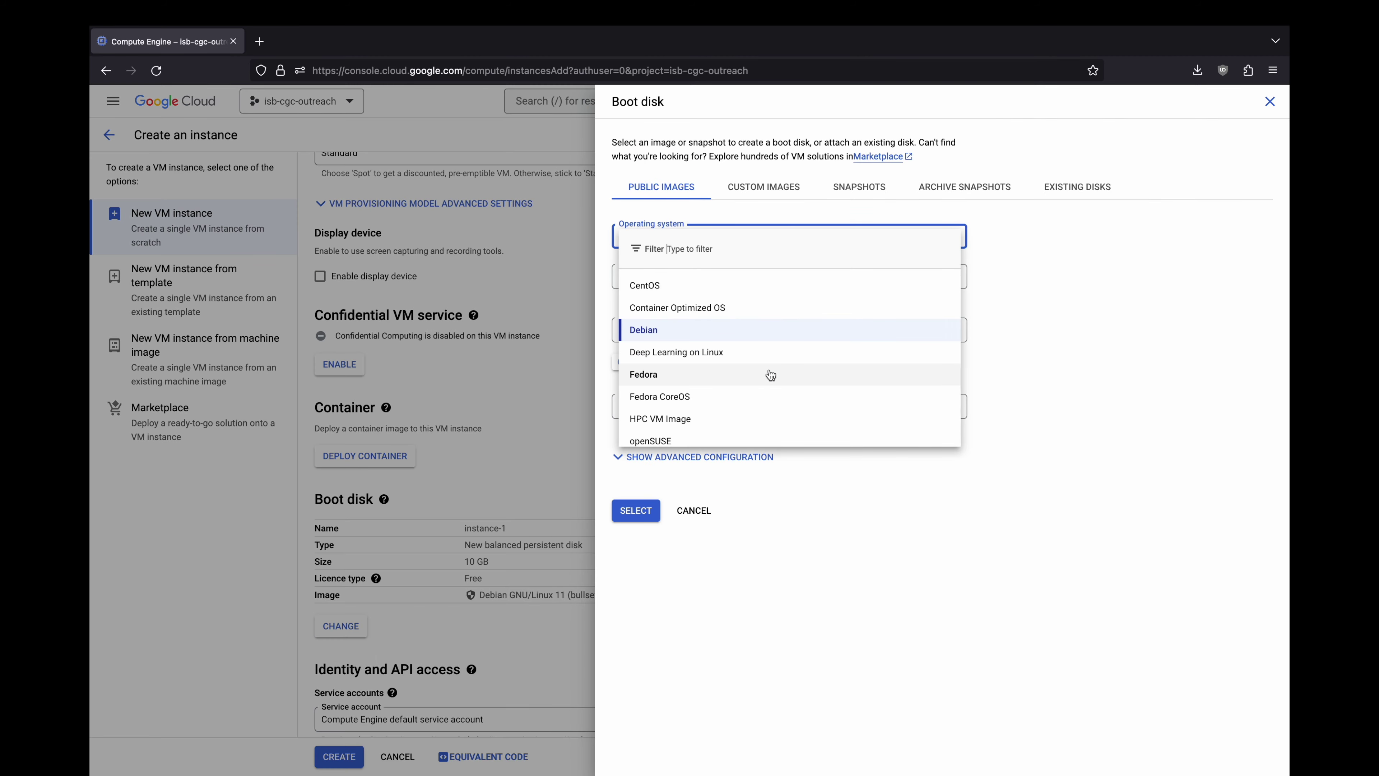
scroll(771, 374, "down", 3)
scroll(770, 375, "down", 4)
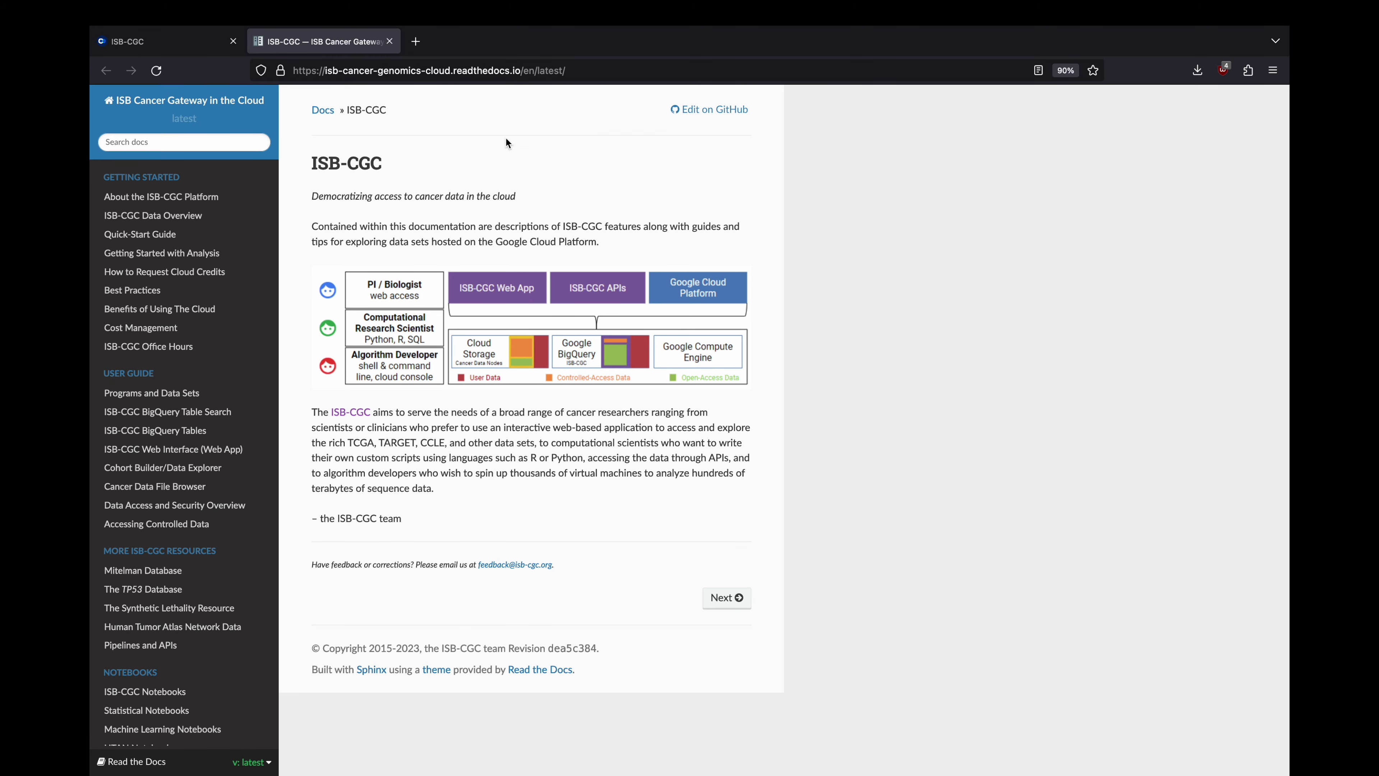
- Browse the ISB-CGC Notebooks and Statistical Notebooks pages, then open Machine Learning Notebooks
scroll(244, 450, "down", 3)
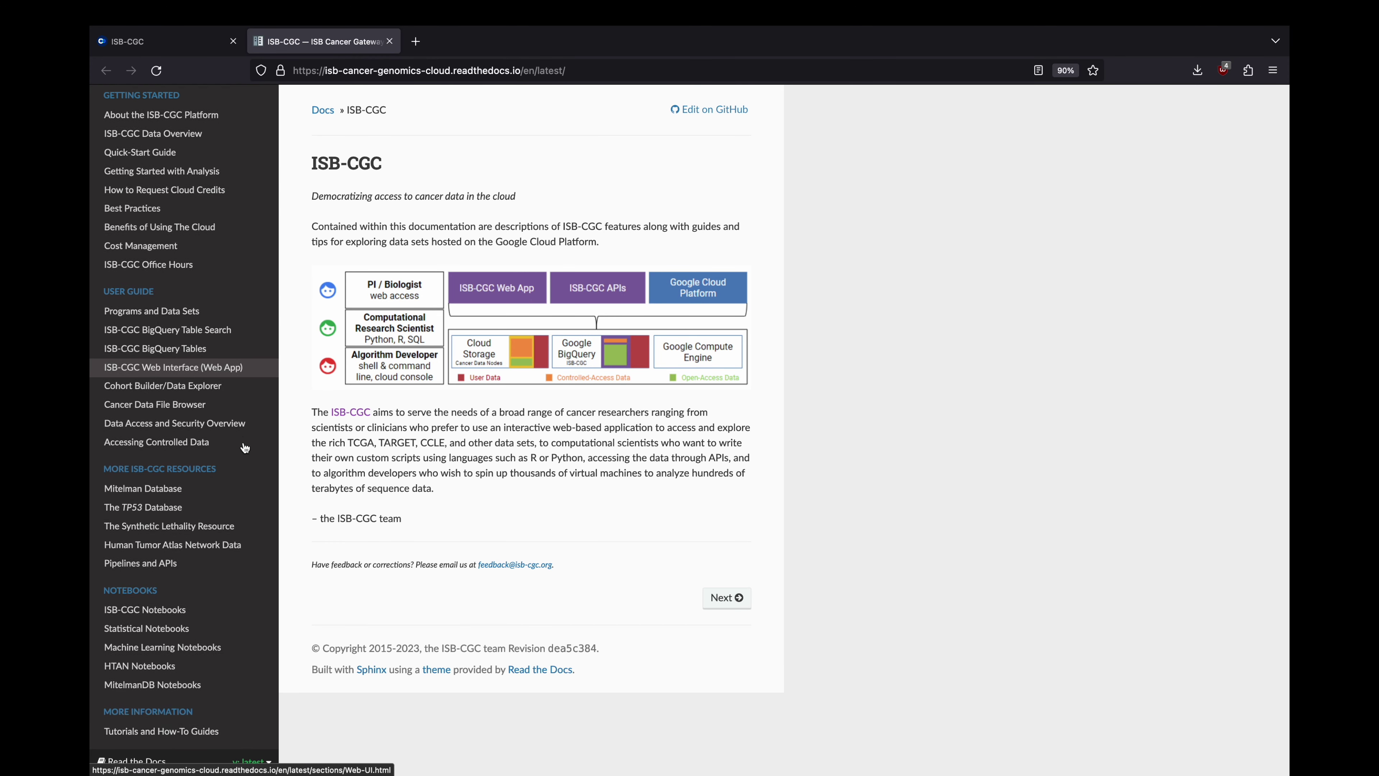
left_click(174, 537)
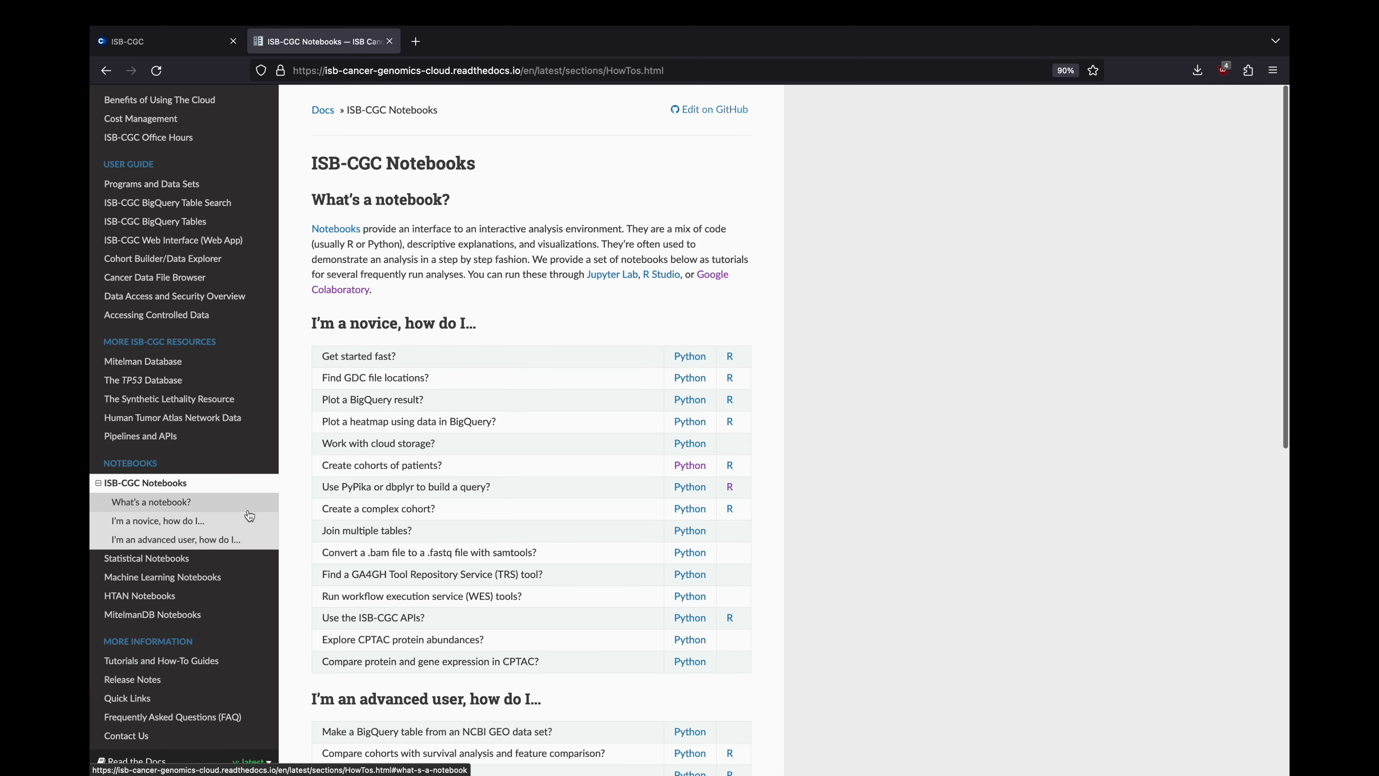
scroll(320, 467, "down", 3)
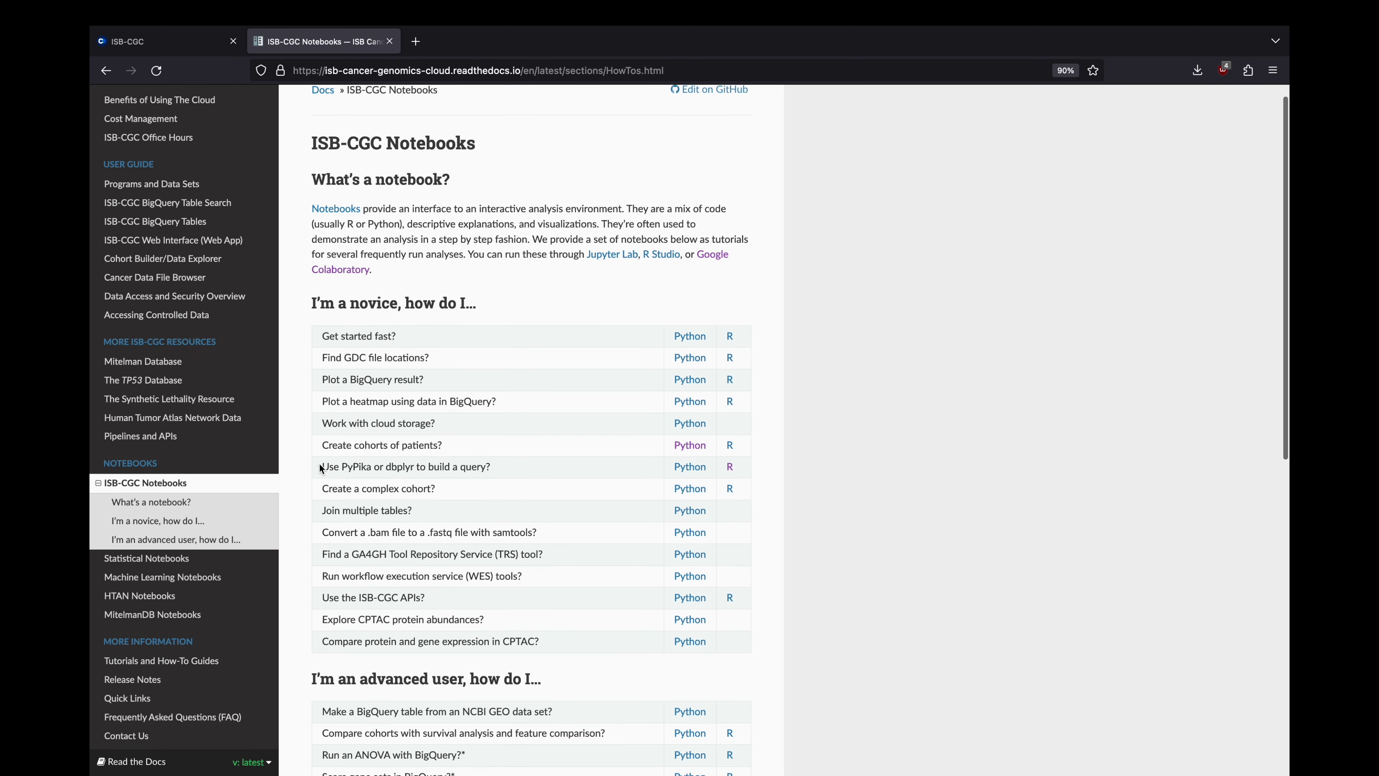
scroll(318, 468, "down", 3)
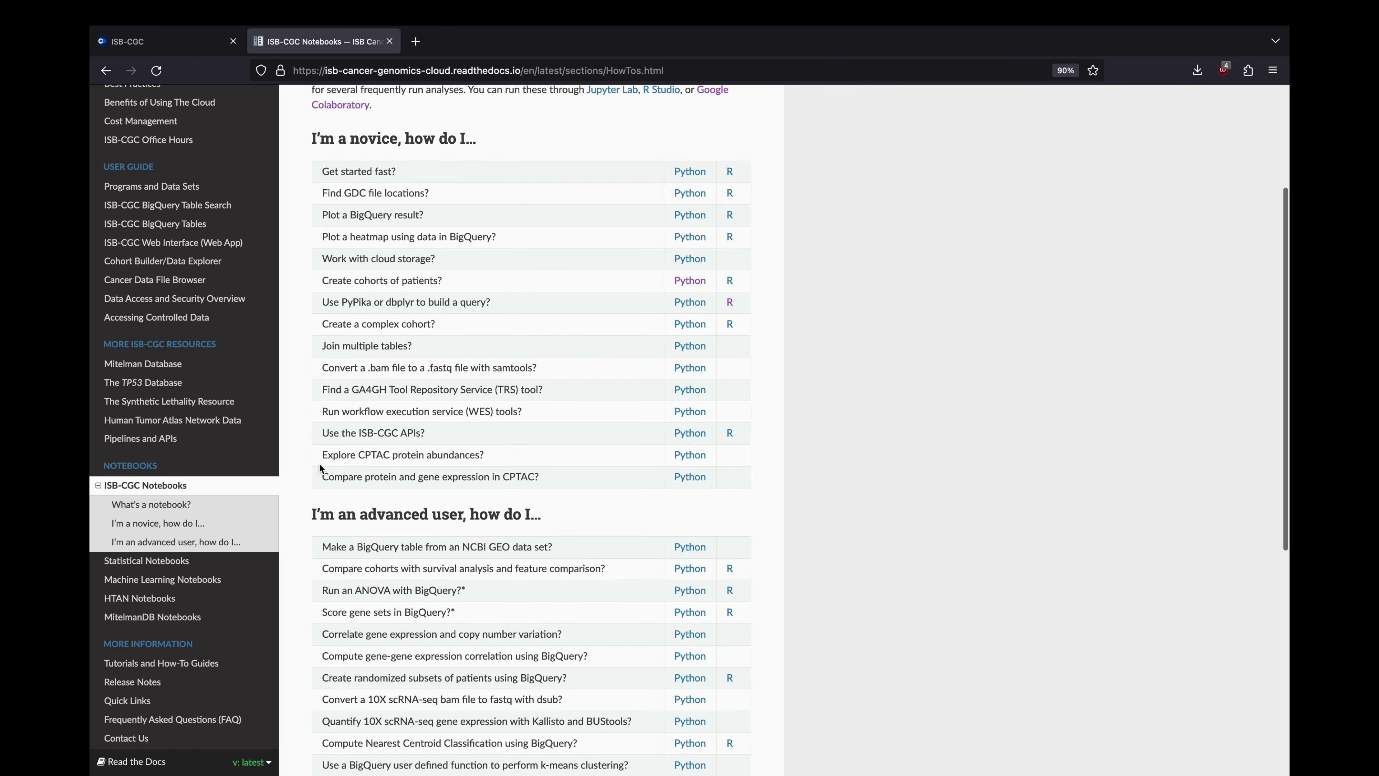
left_click(195, 563)
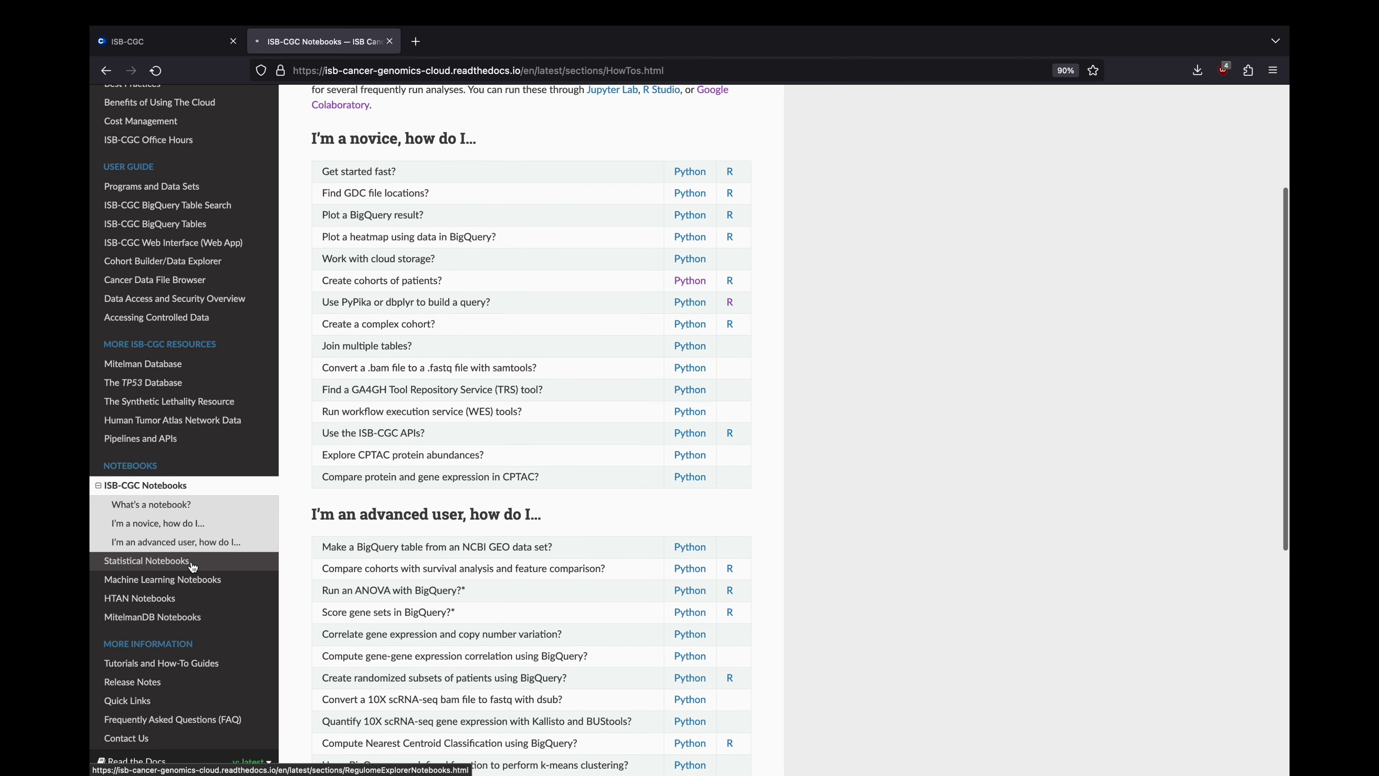
scroll(312, 546, "down", 3)
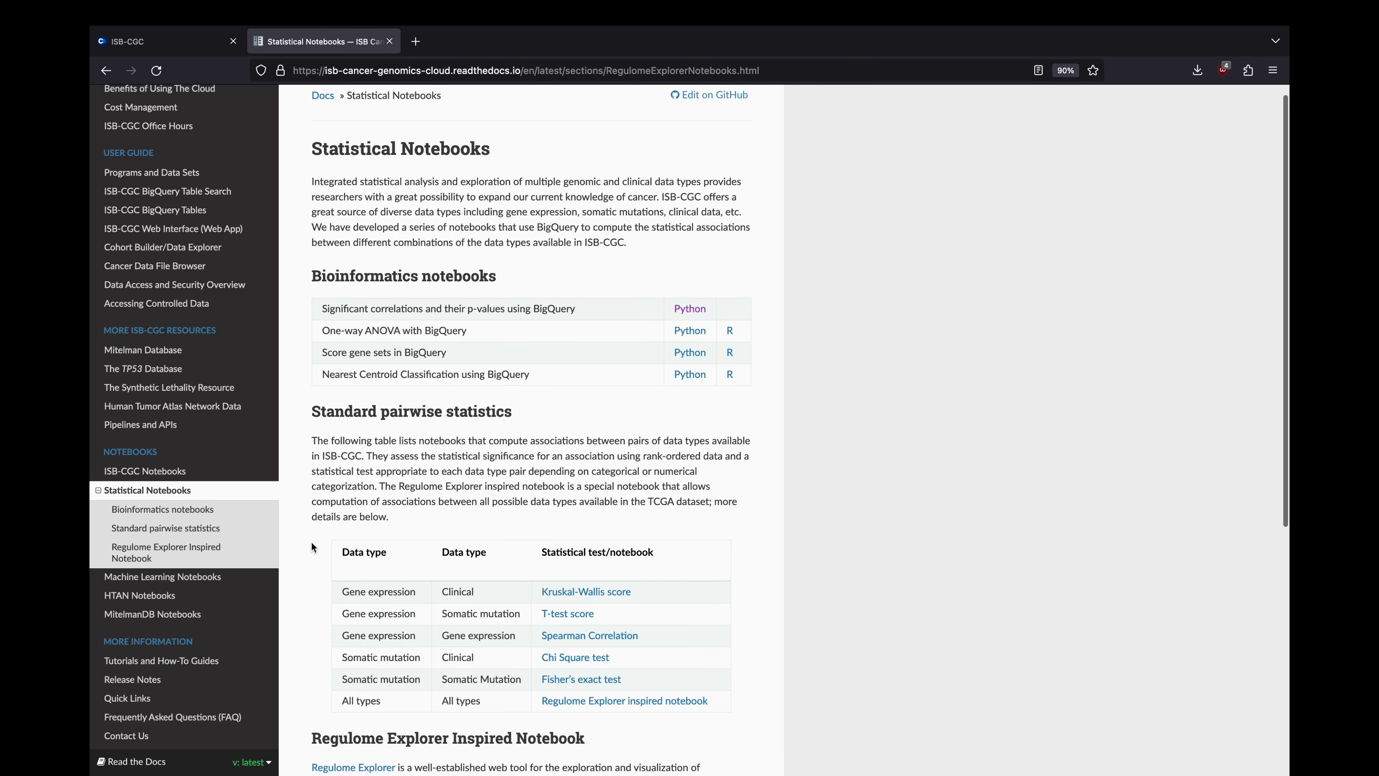
scroll(312, 546, "down", 3)
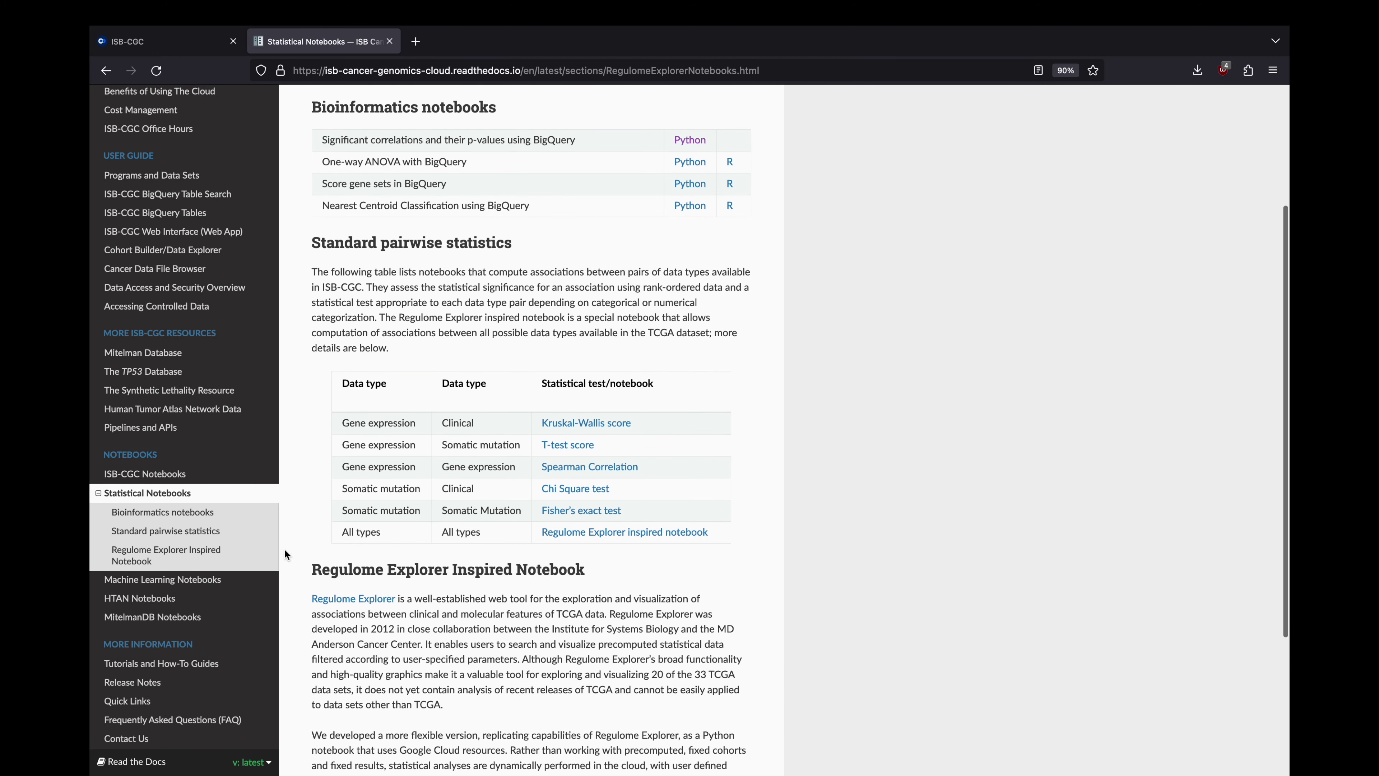
left_click(209, 581)
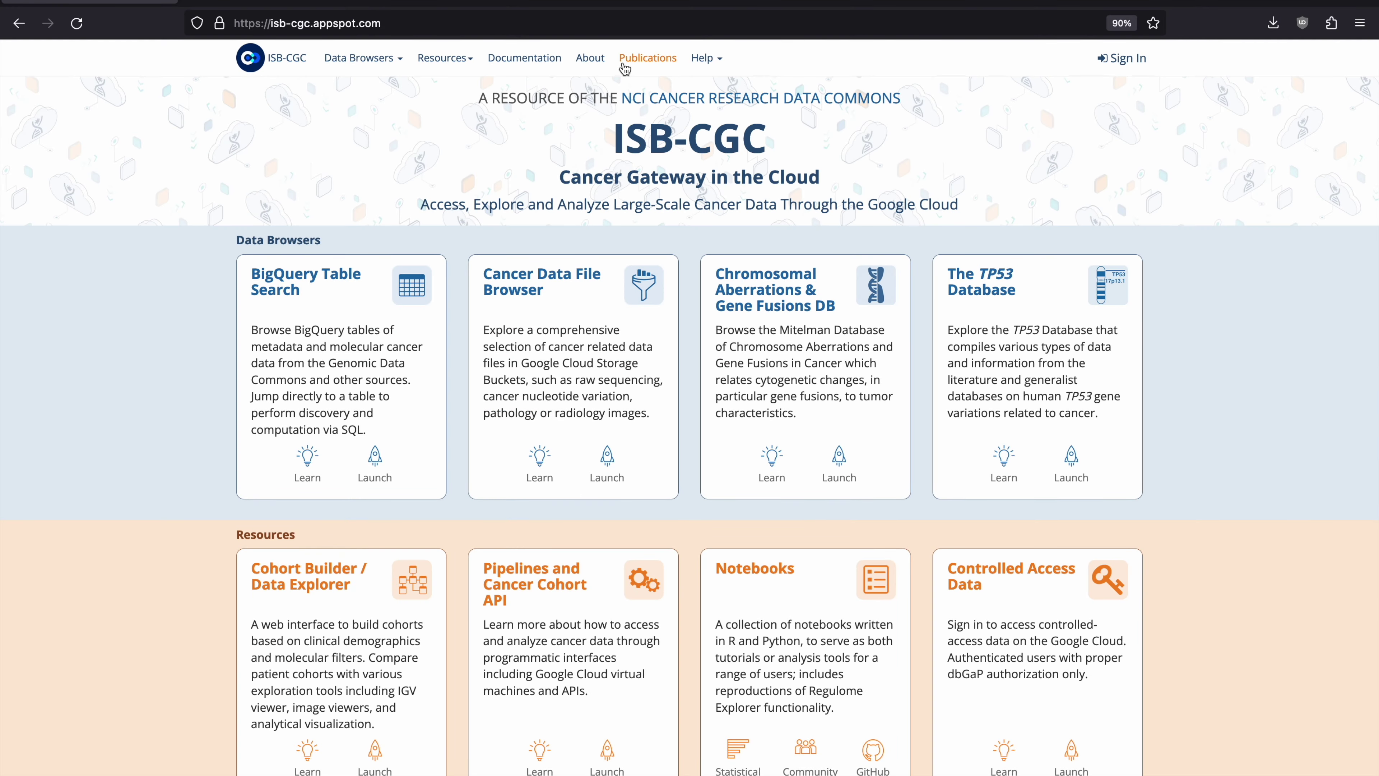
- Open the ISB-CGC Publications page and scroll through the list of citations
left_click(626, 64)
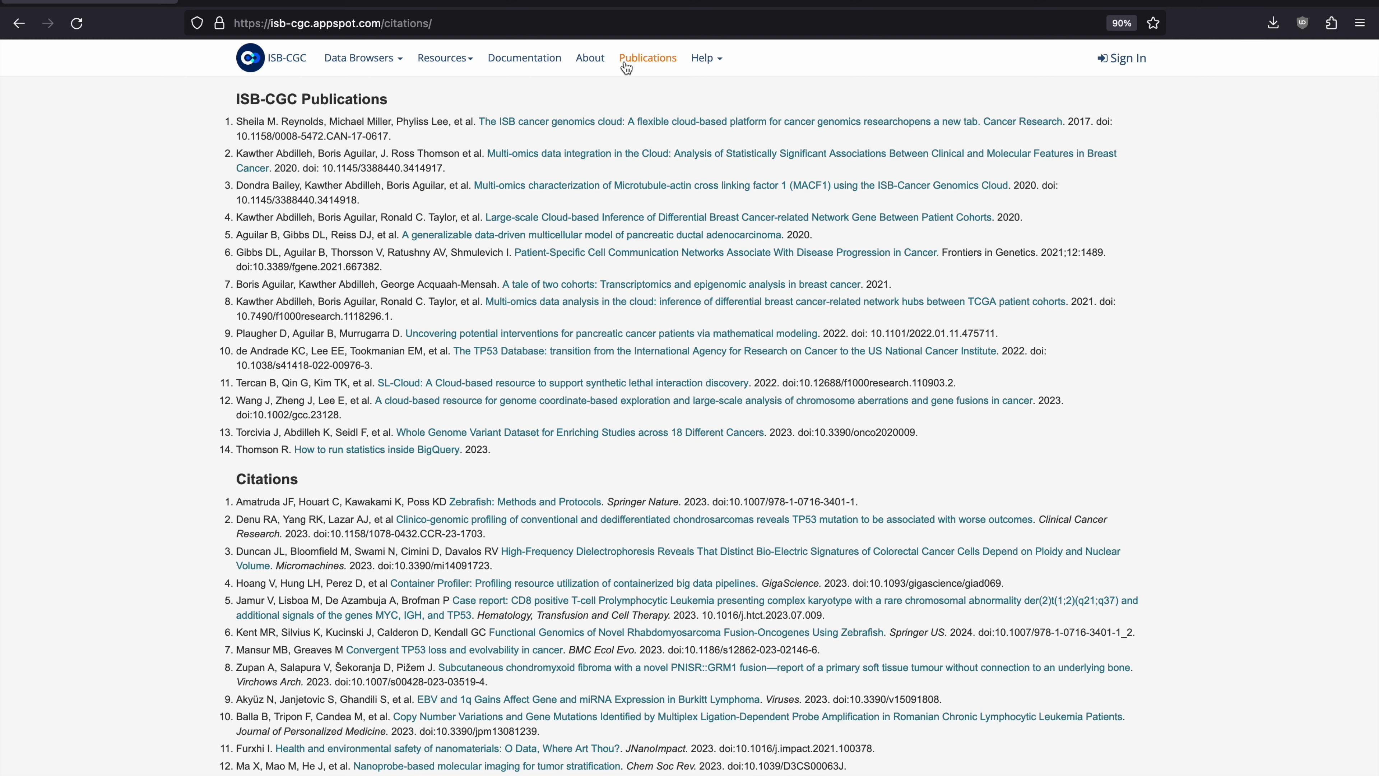
scroll(622, 86, "down", 5)
scroll(621, 85, "down", 5)
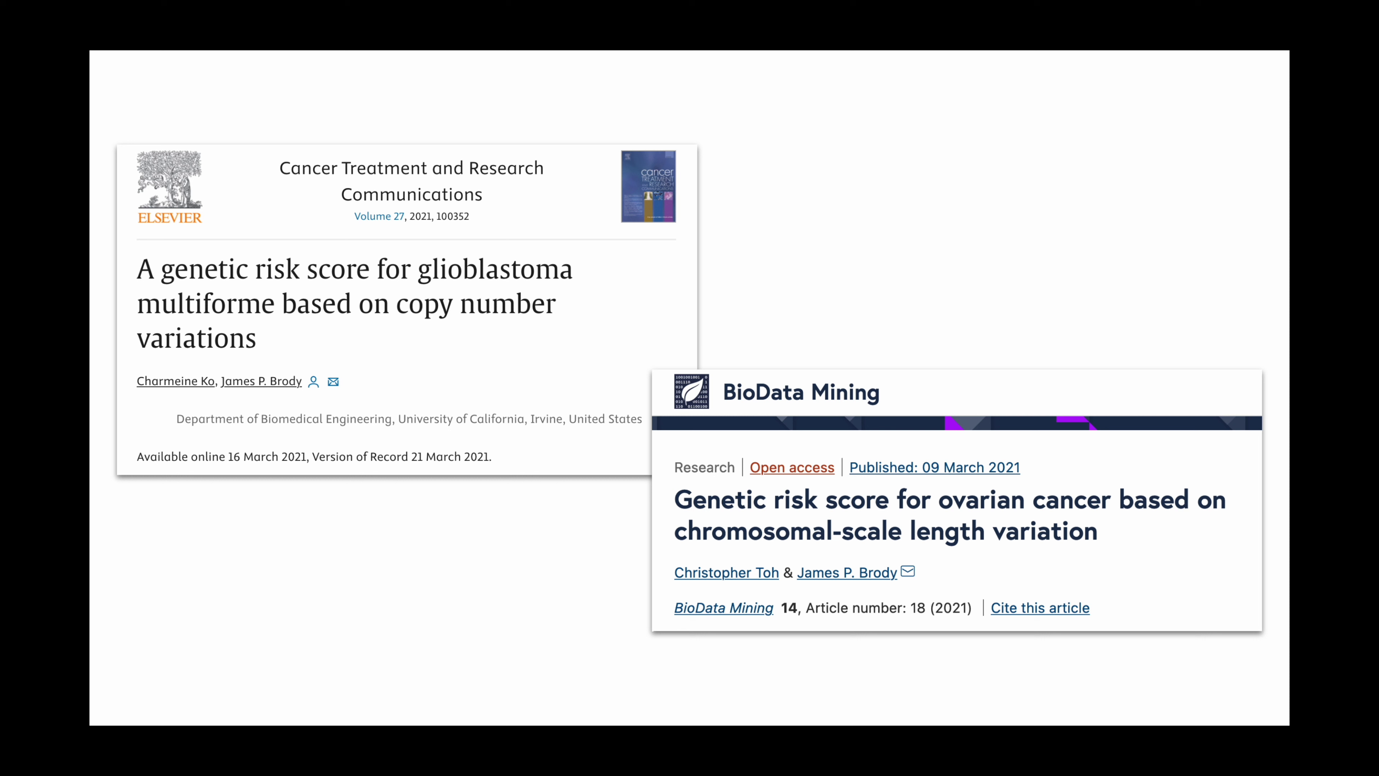
- Advance to the slide on the PRoBE cloud toolkit paper with its CD274 expression boxplots
key("Right")
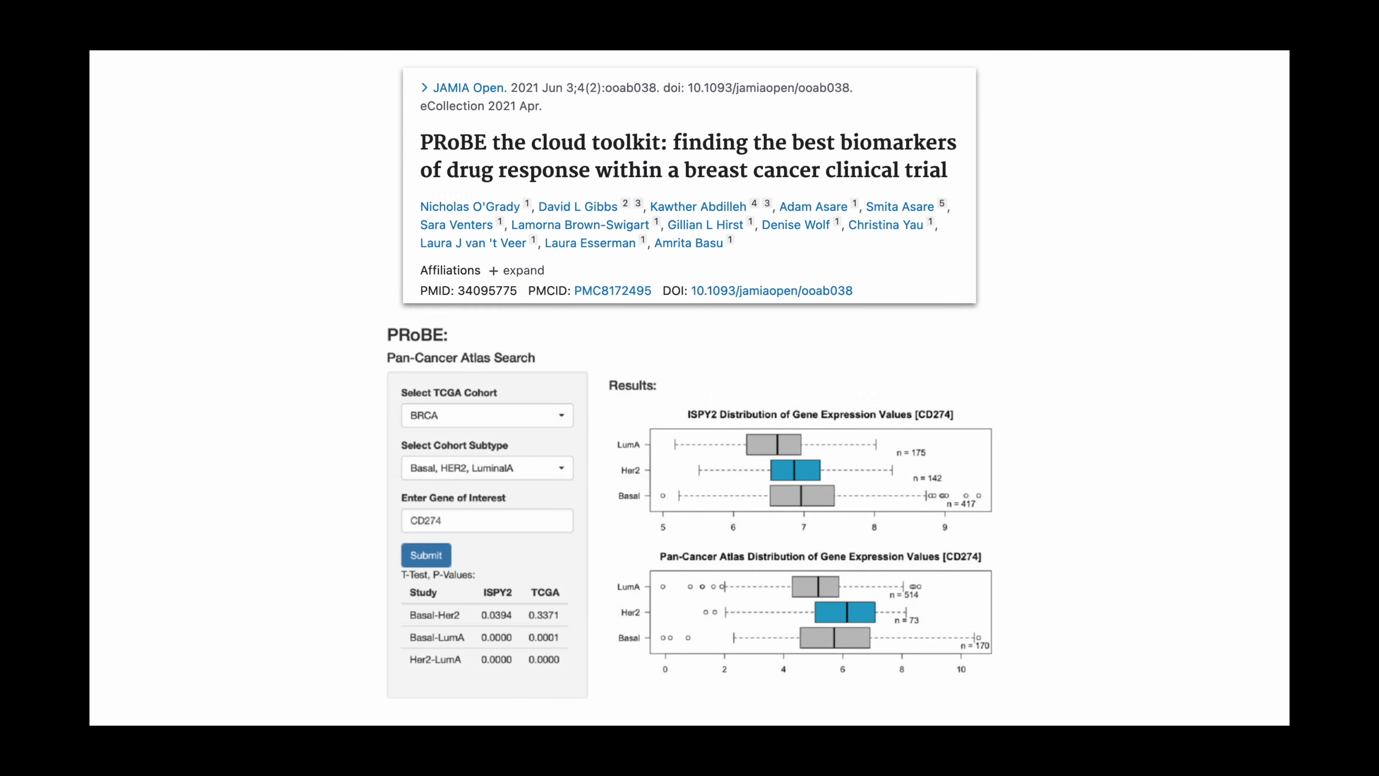